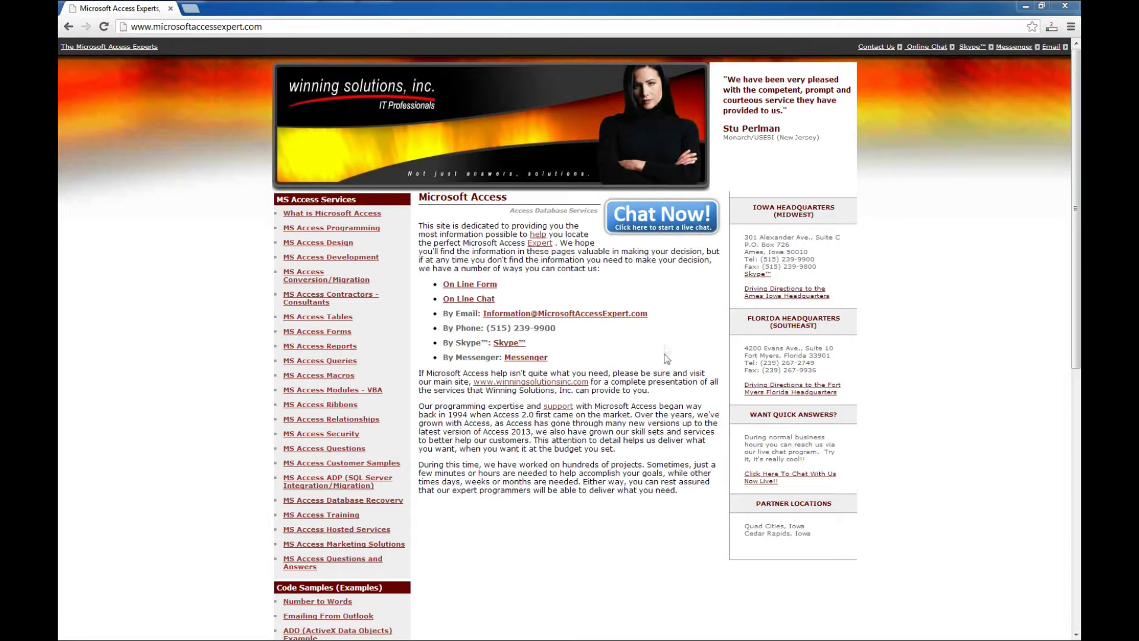
- Scroll the Excel Automation Example page down to the Access 2007/2010/2013 download link
scroll(664, 345, down, 2)
scroll(665, 345, down, 2)
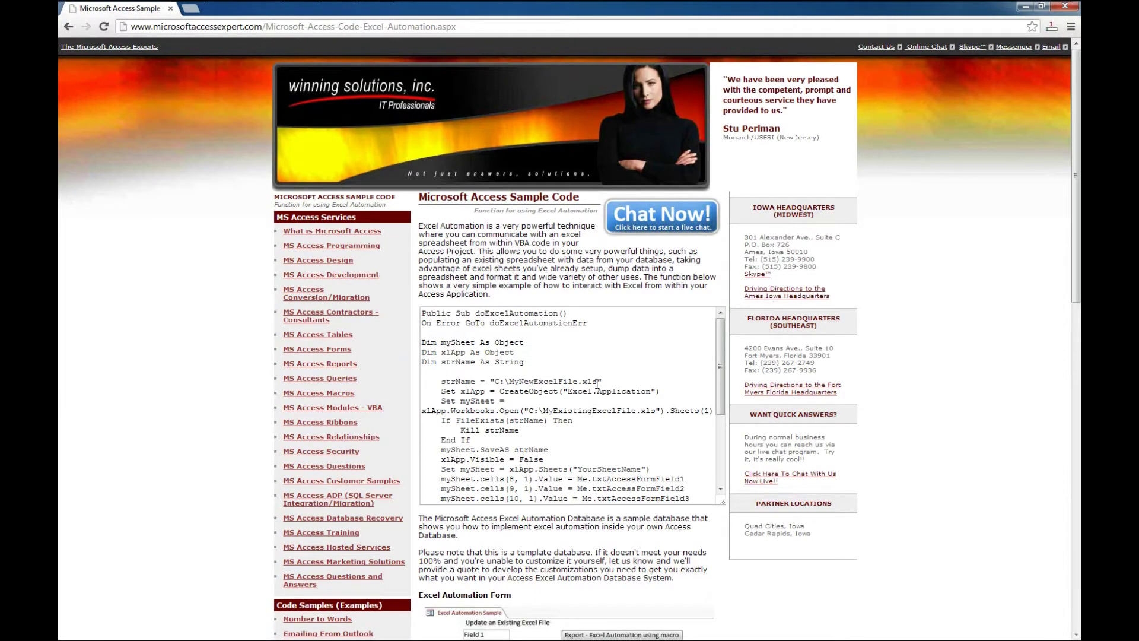
drag(722, 409, 724, 478)
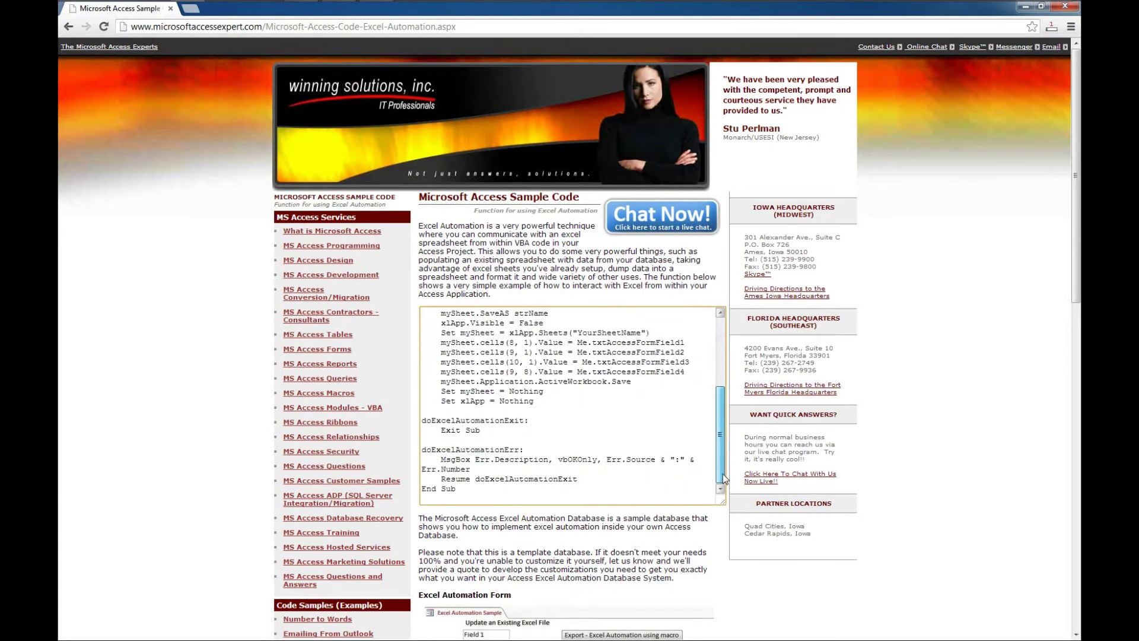
scroll(551, 275, down, 3)
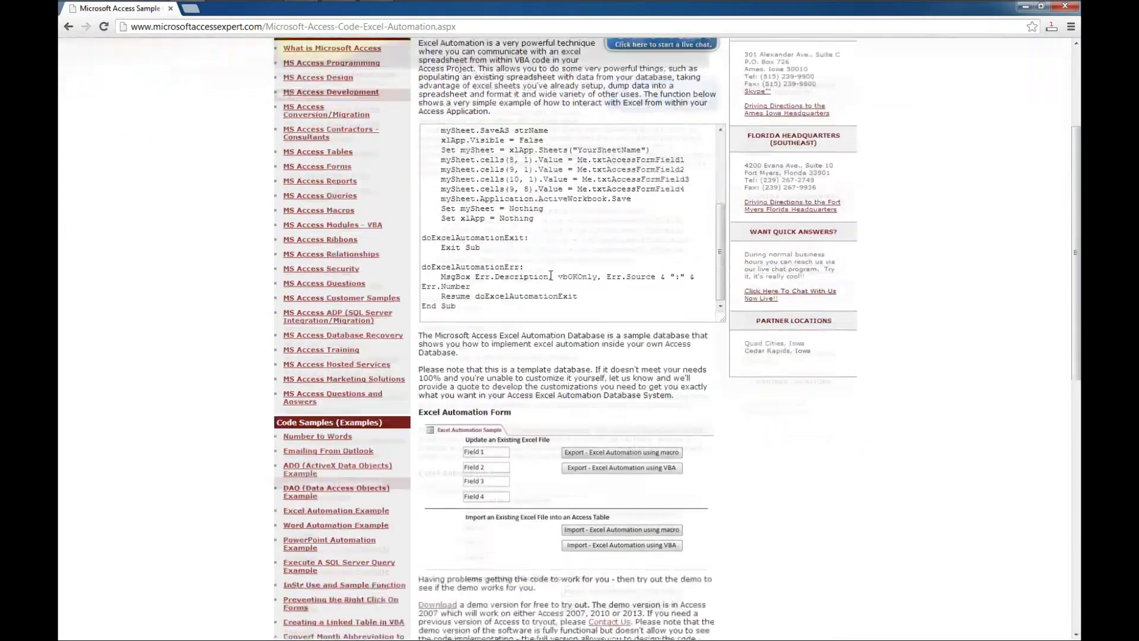
scroll(557, 290, down, 2)
scroll(584, 494, down, 3)
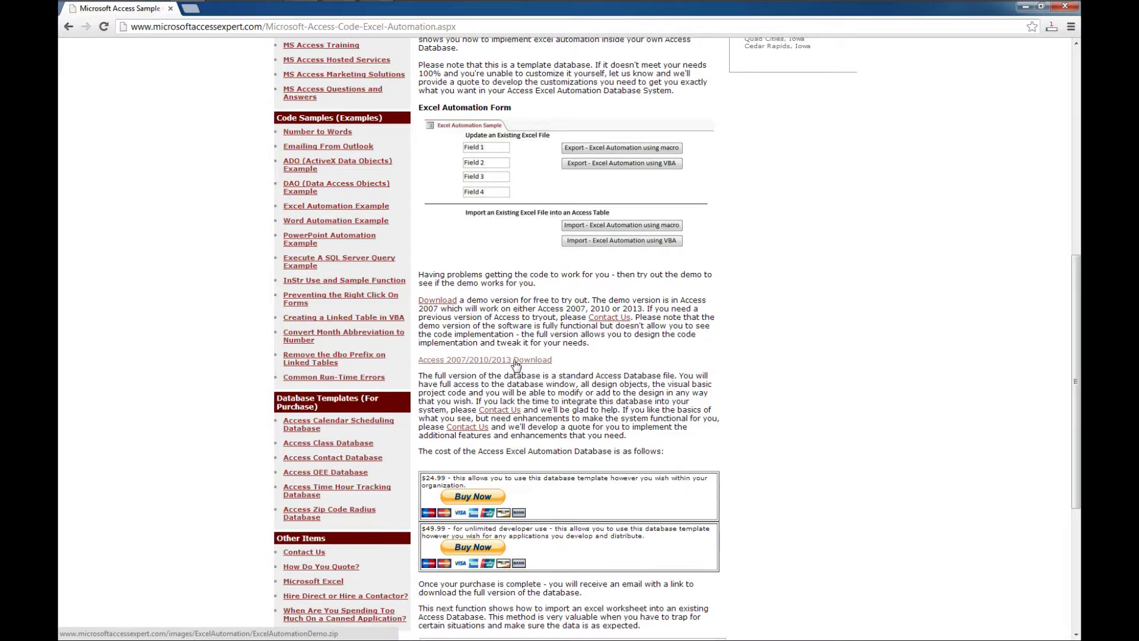
right_click(515, 365)
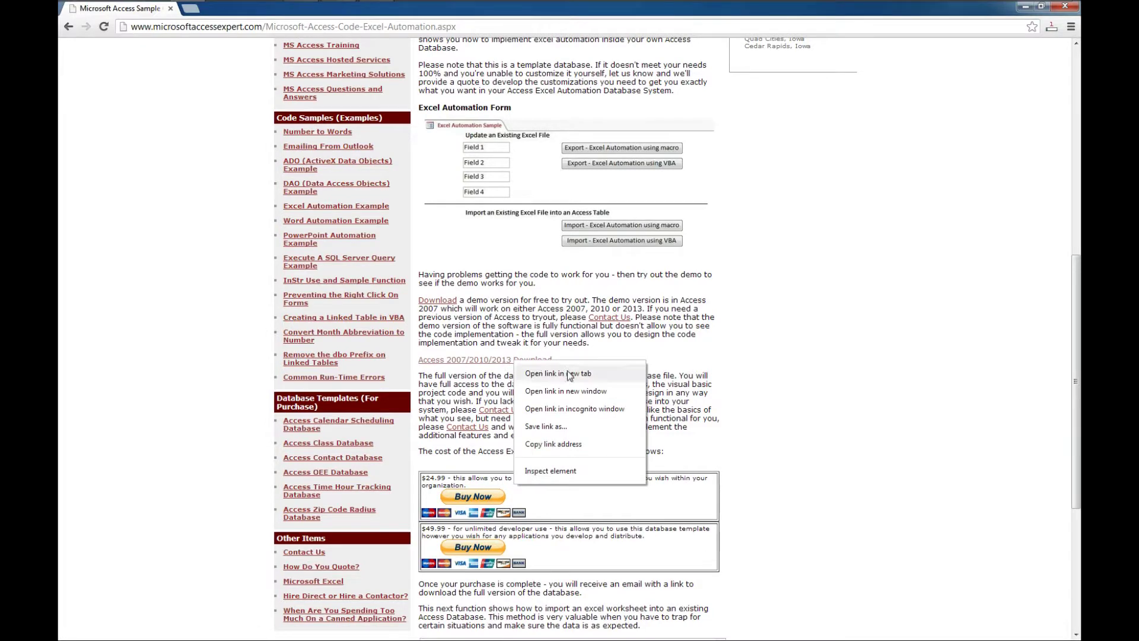
- Save the ExcelAutomationDemo zip from the download link to the Desktop
click(569, 426)
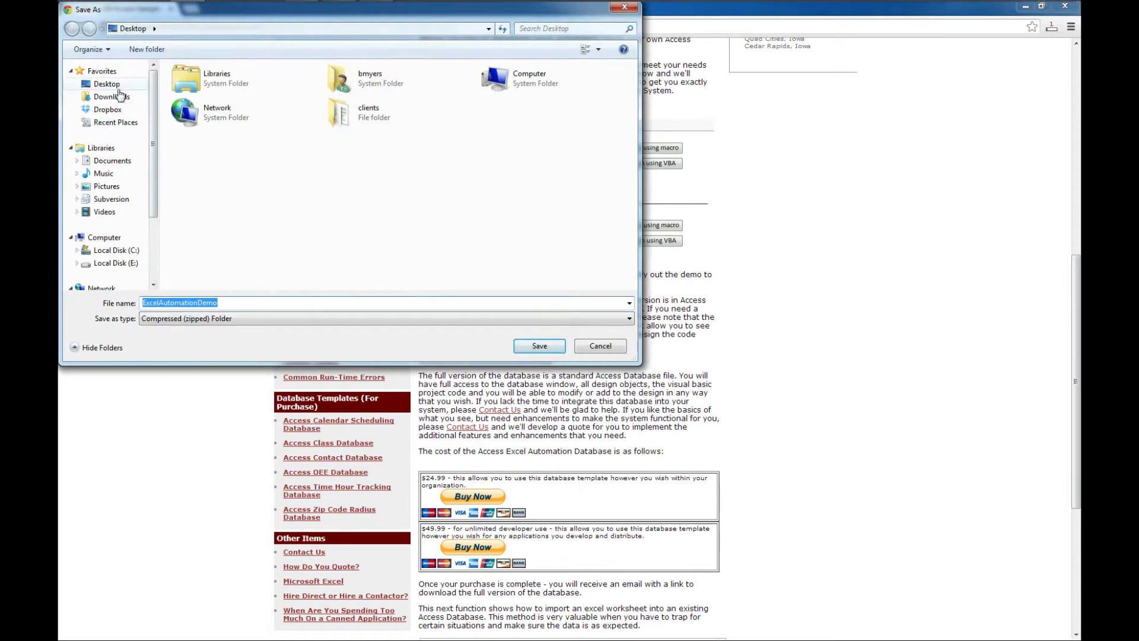
click(112, 84)
click(539, 345)
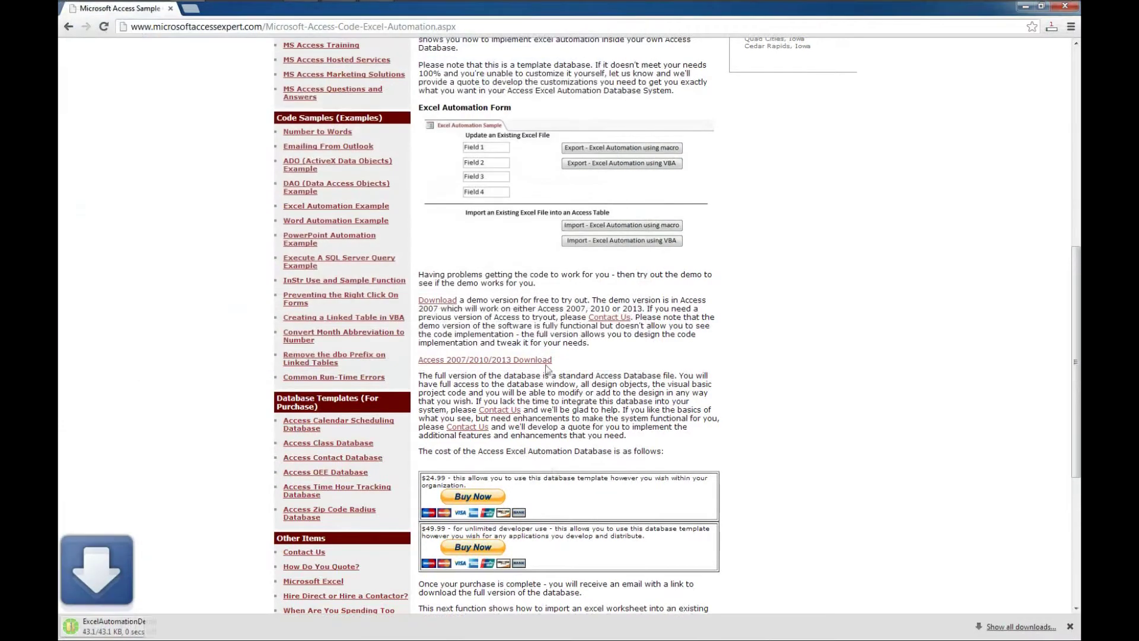
- Close Chrome and right-drag the downloaded zip on the desktop for extraction options
scroll(560, 428, down, 3)
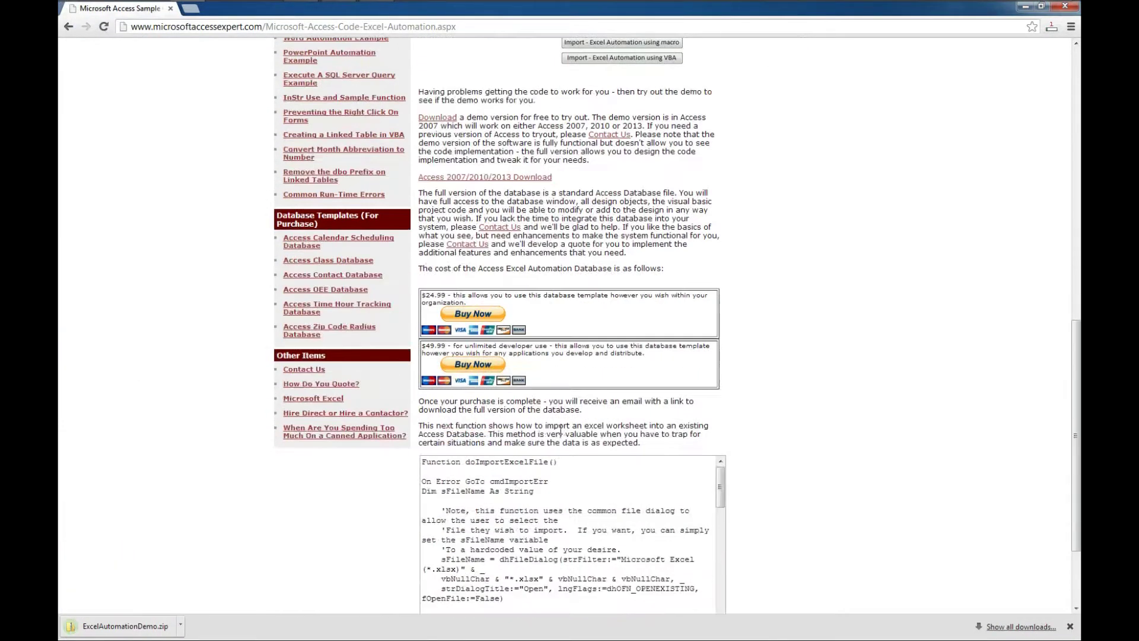
scroll(561, 429, down, 5)
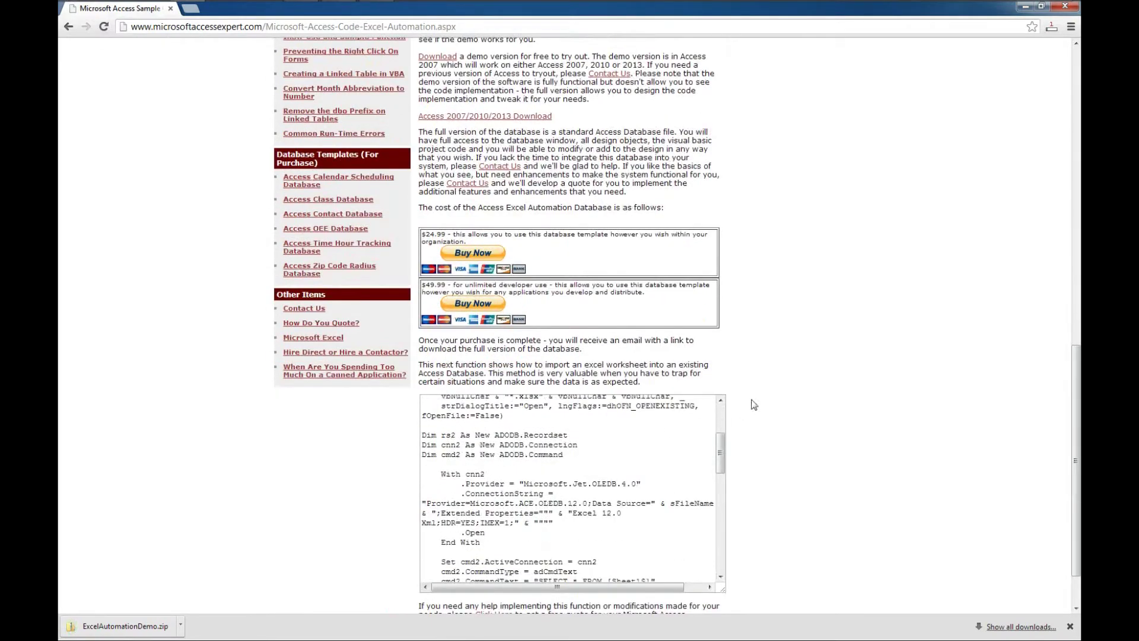
scroll(795, 493, down, 2)
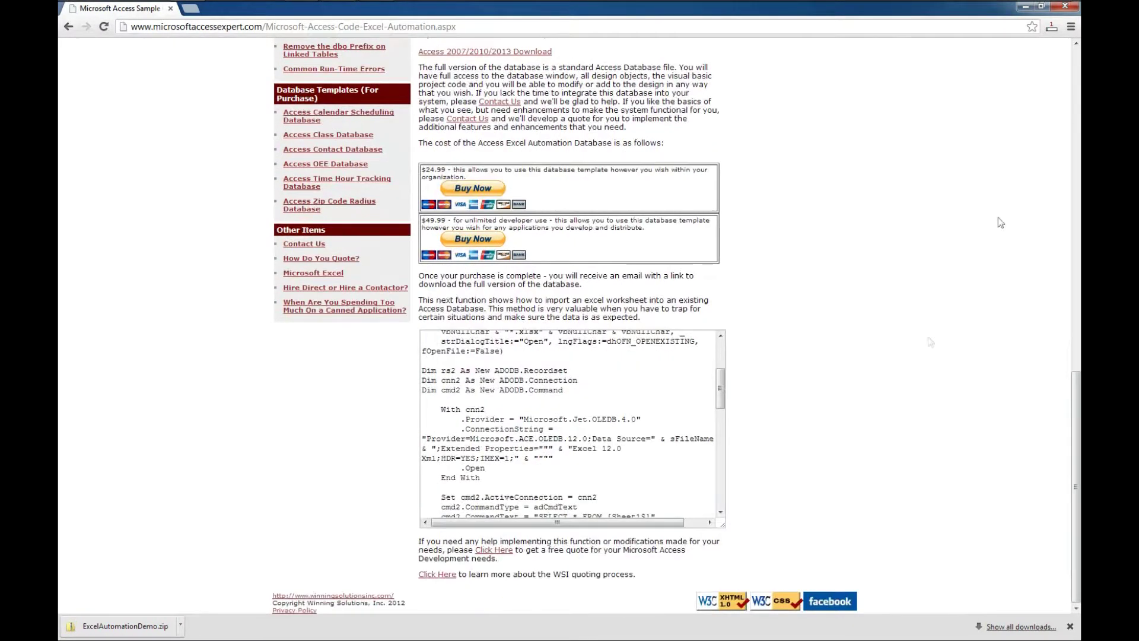
click(1065, 6)
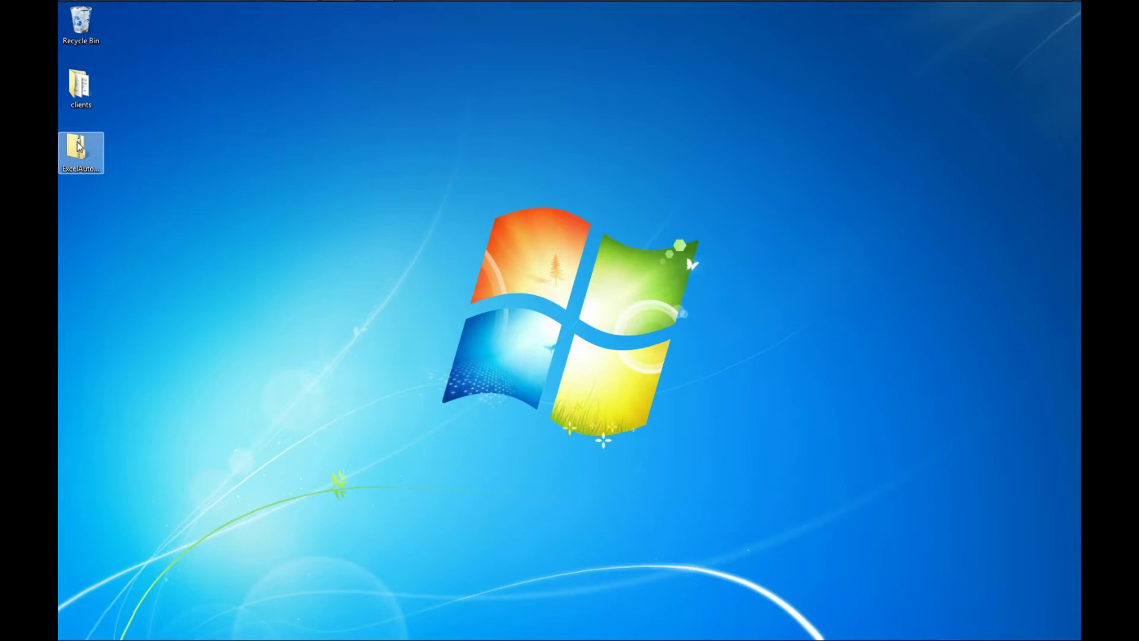
drag(79, 146, 78, 144)
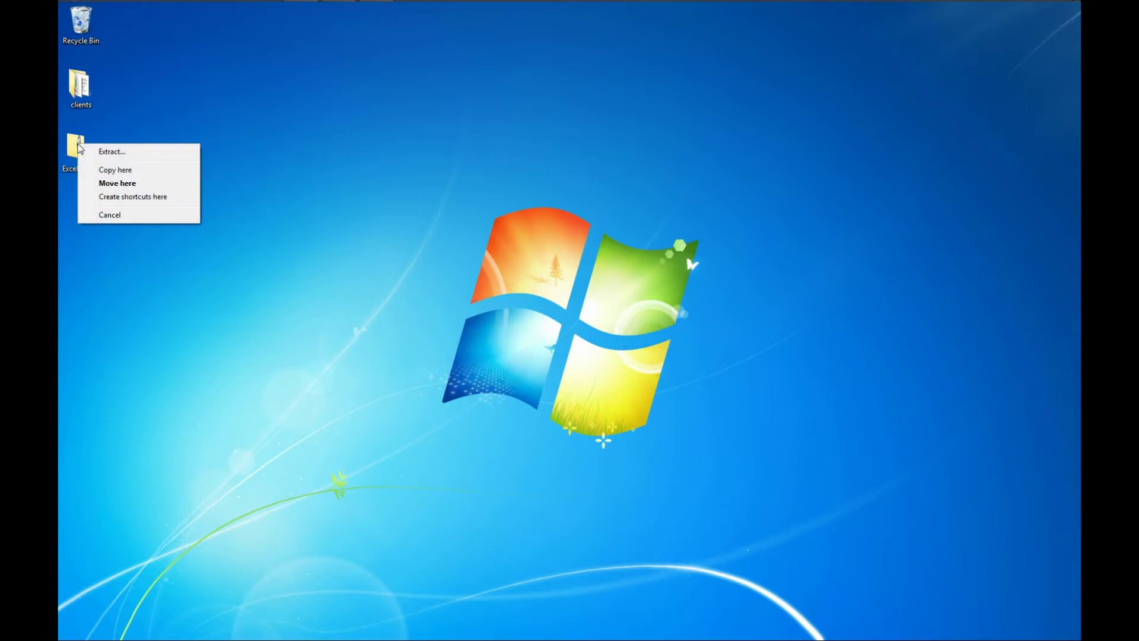
- Extract the zip's contents into the ExcelAutomationDemo folder on the Desktop
click(113, 152)
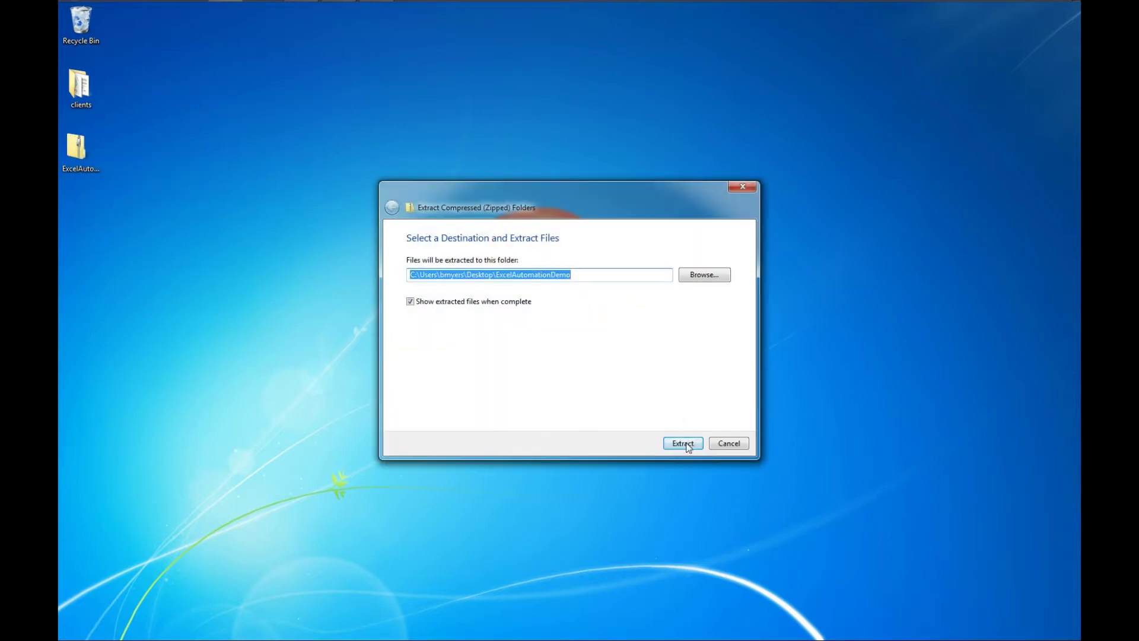
click(686, 446)
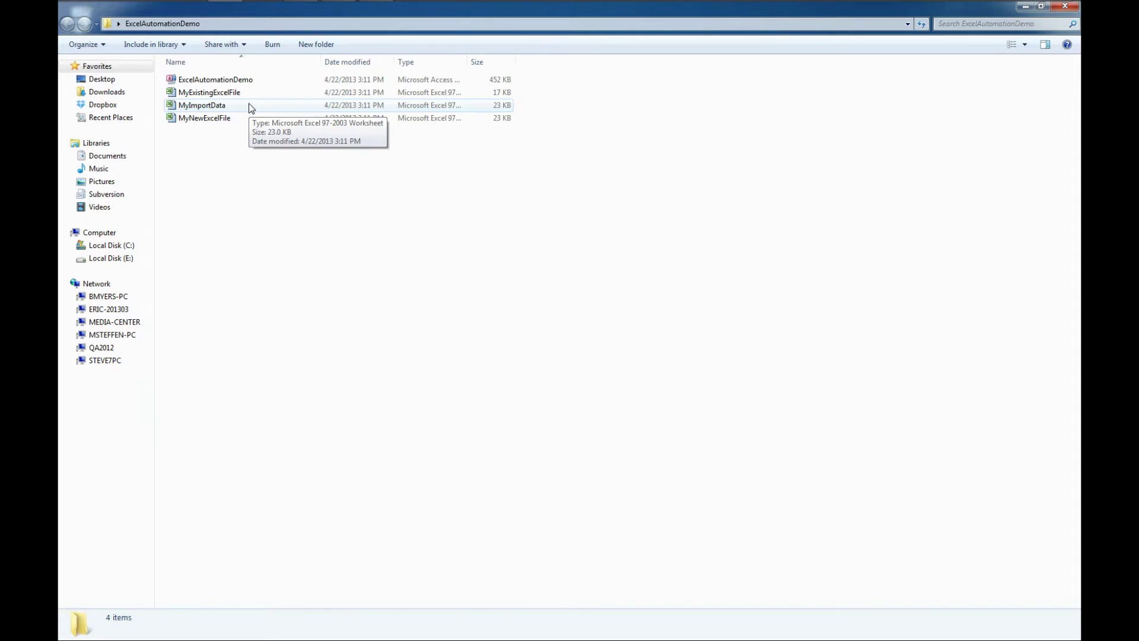
click(249, 106)
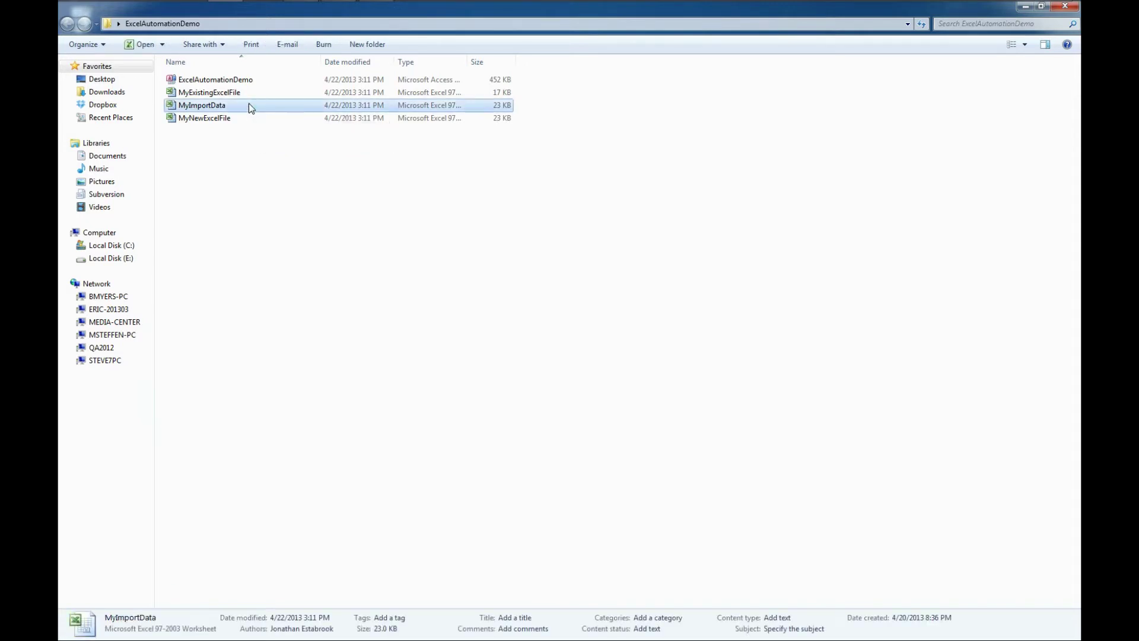
double_click(250, 107)
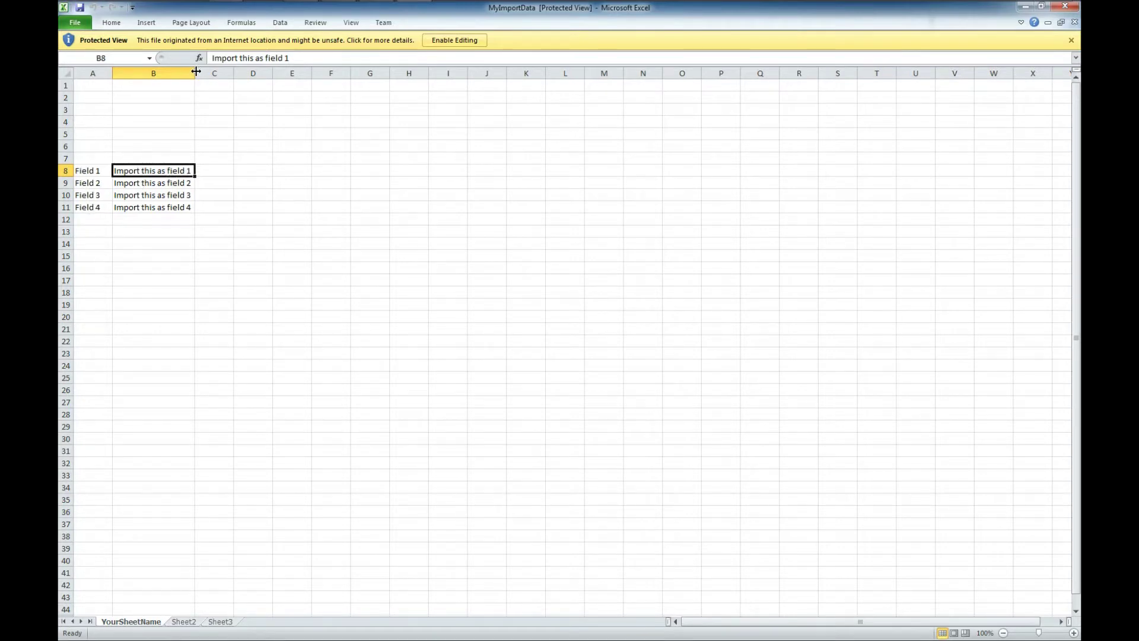
drag(196, 73, 219, 72)
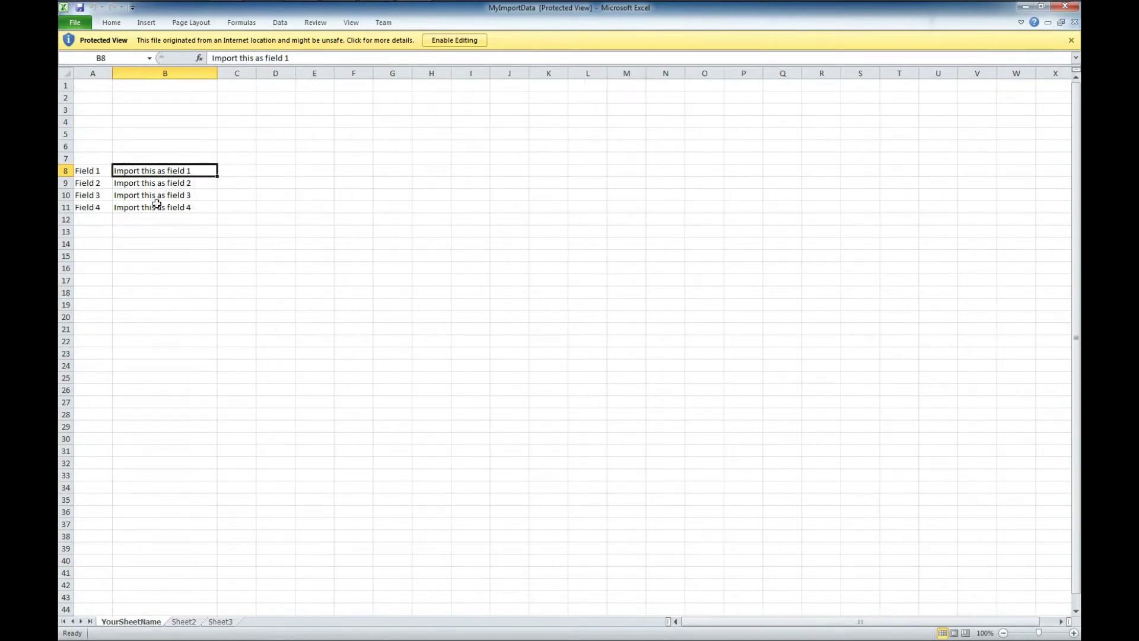
click(1066, 7)
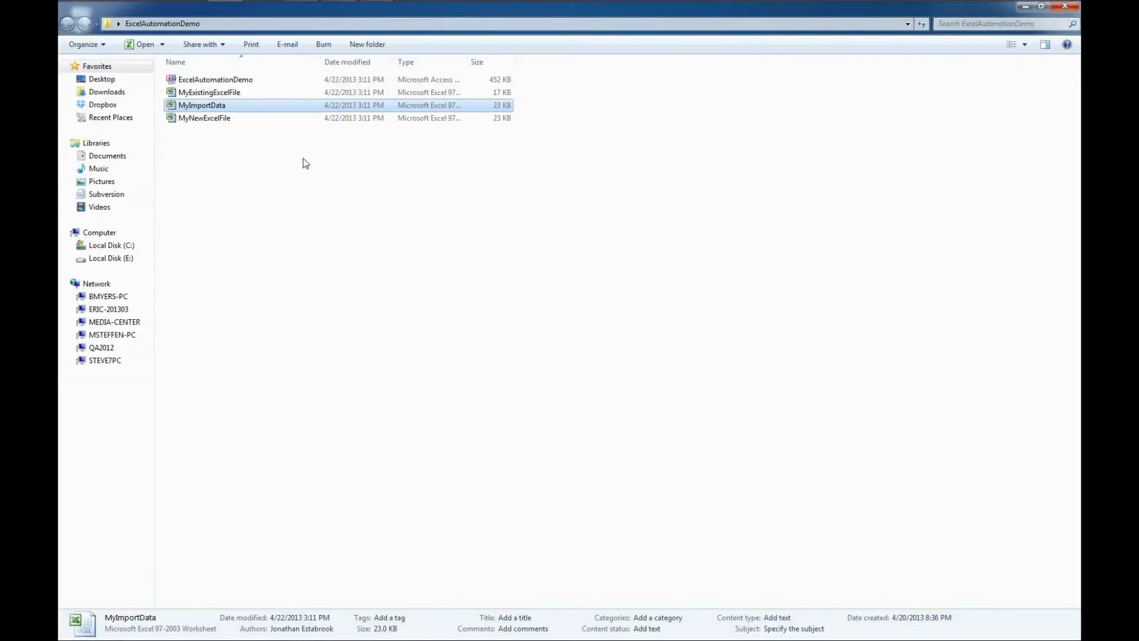
double_click(236, 120)
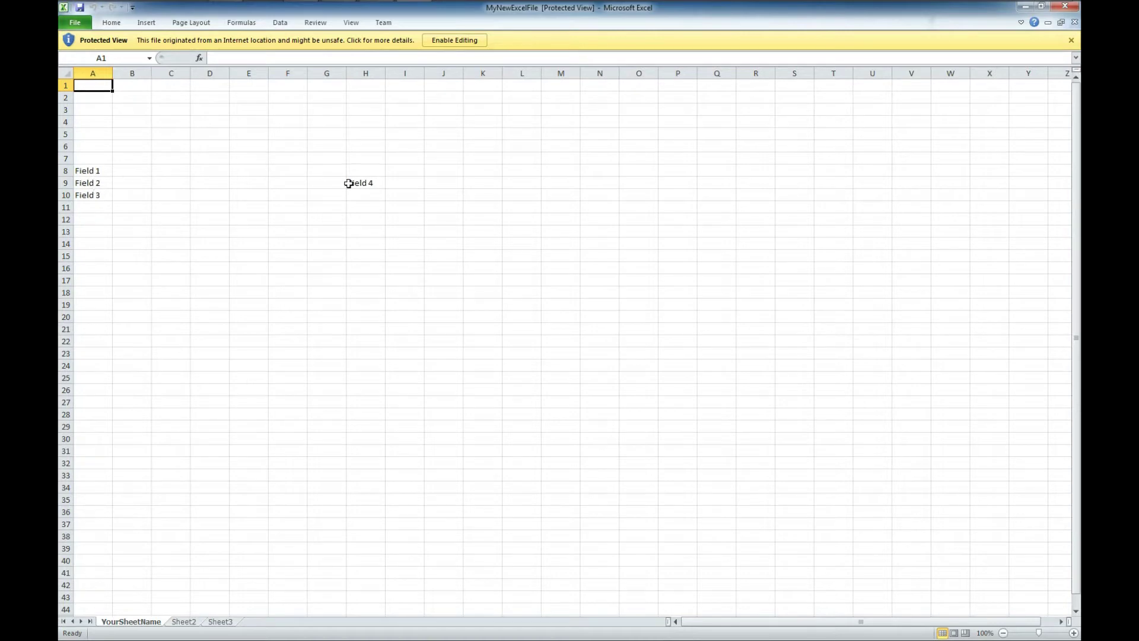
click(1065, 6)
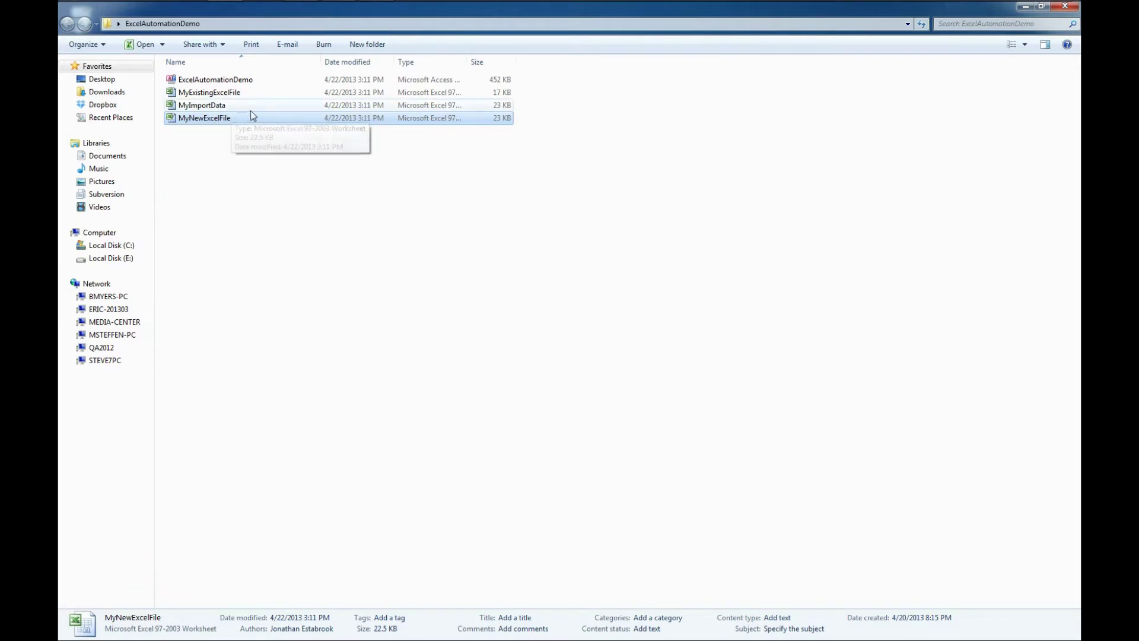
click(262, 78)
- Open the ExcelAutomationDemo database, dismiss the demo notice, and maximize the Access window
click(261, 79)
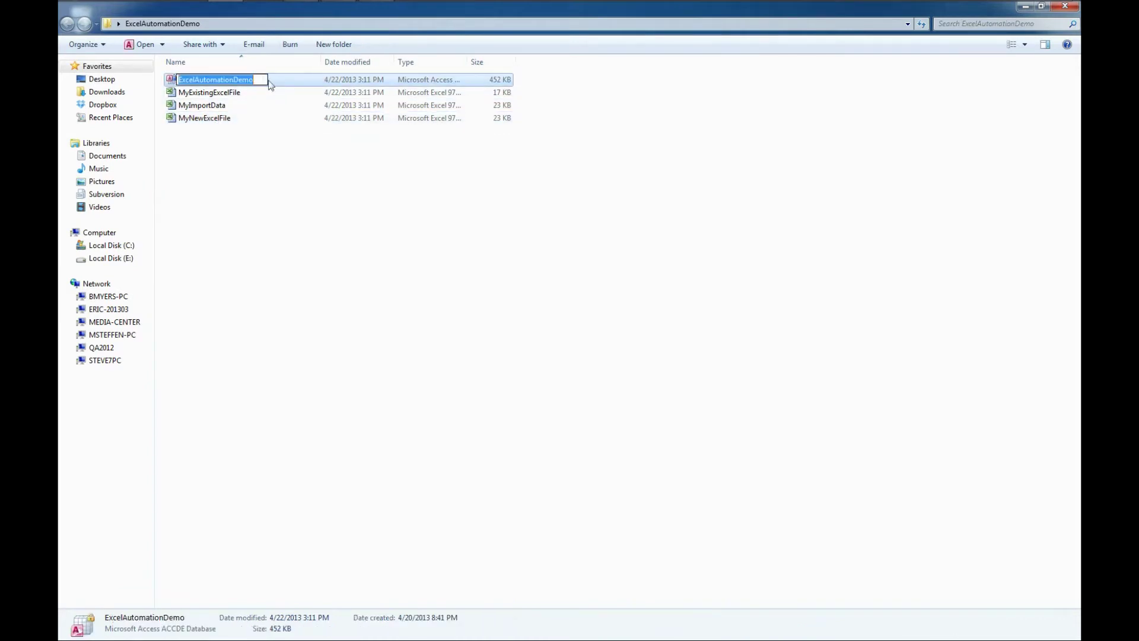
double_click(272, 83)
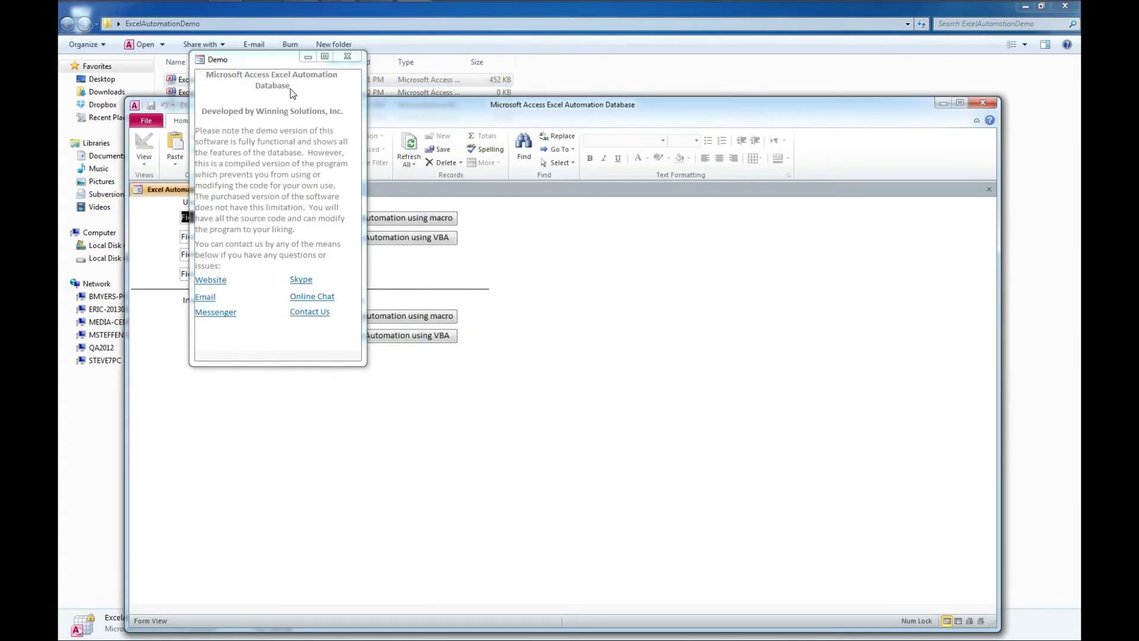
drag(260, 63, 647, 250)
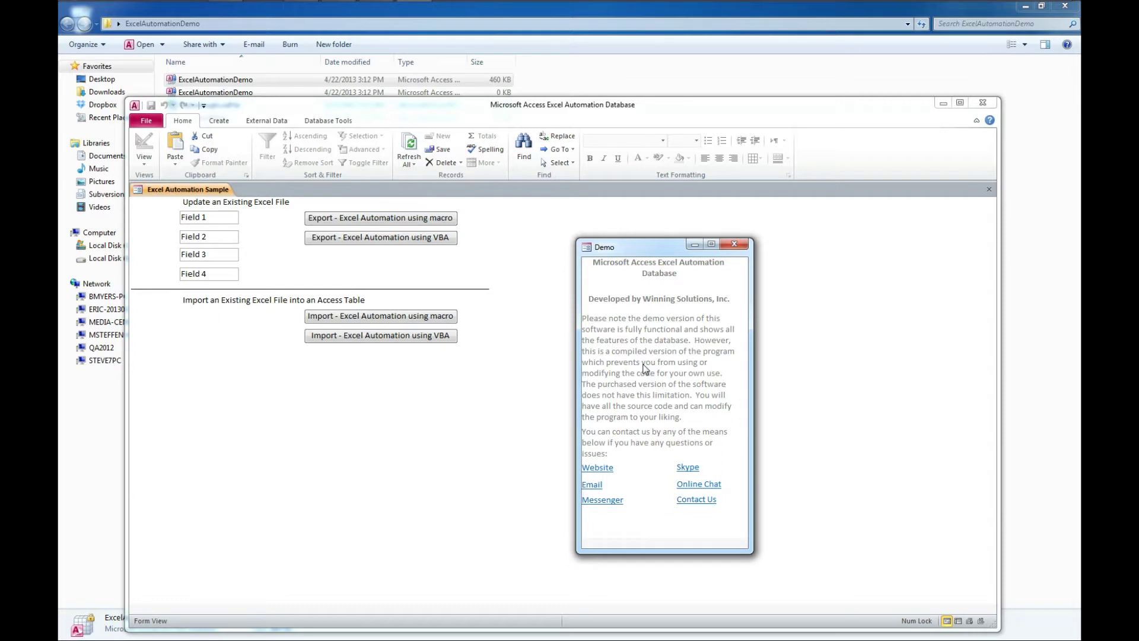
click(736, 246)
double_click(834, 108)
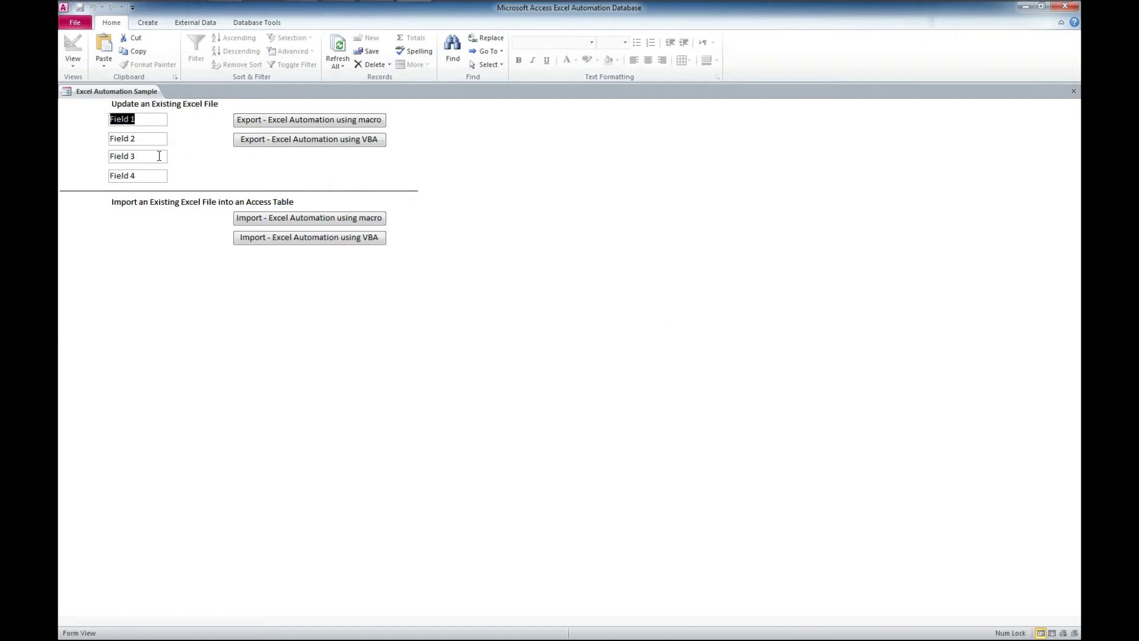
click(151, 120)
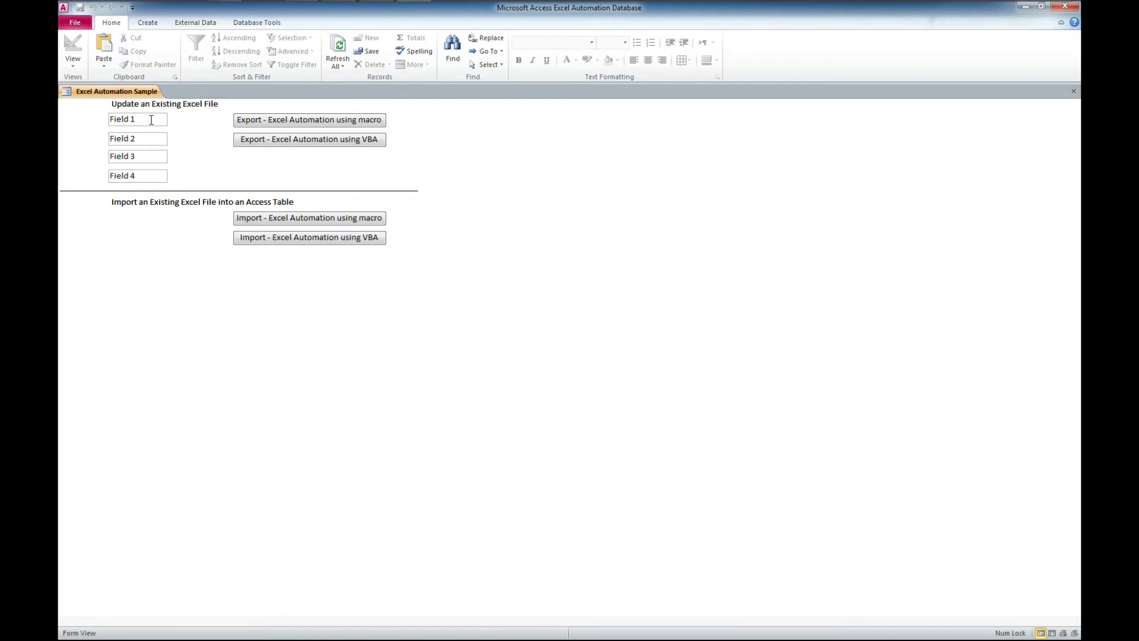
- Replace Field 1–4 values with First Name, Last Name, Email and Address
drag(150, 119, 88, 119)
text(First Name)
key(Tab)
key(Tab)
text(Last Name)
key(Tab)
key(Tab)
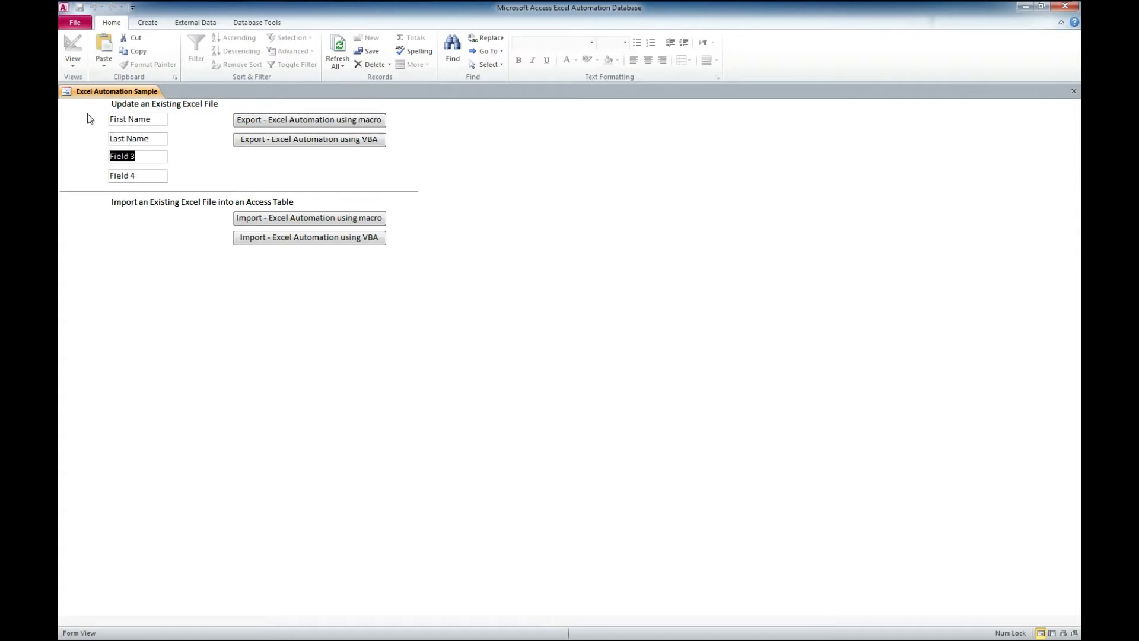
text(Email)
key(Tab)
text(Address)
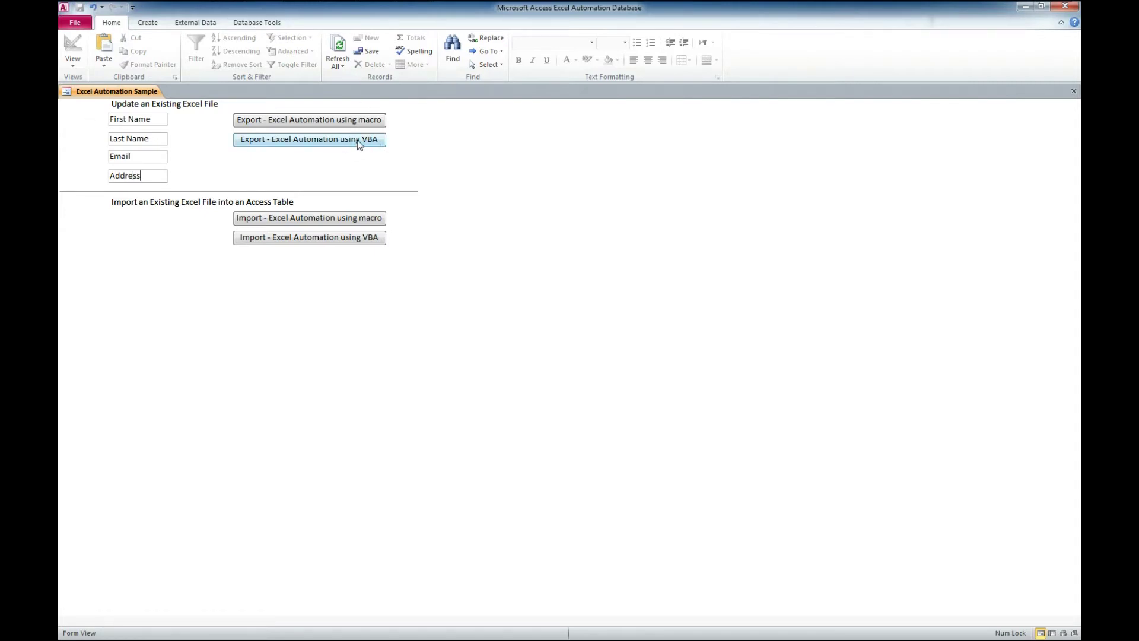
- Export the fields to MyExistingExcelFile.xls via Excel Automation using VBA, then minimize Access
click(319, 141)
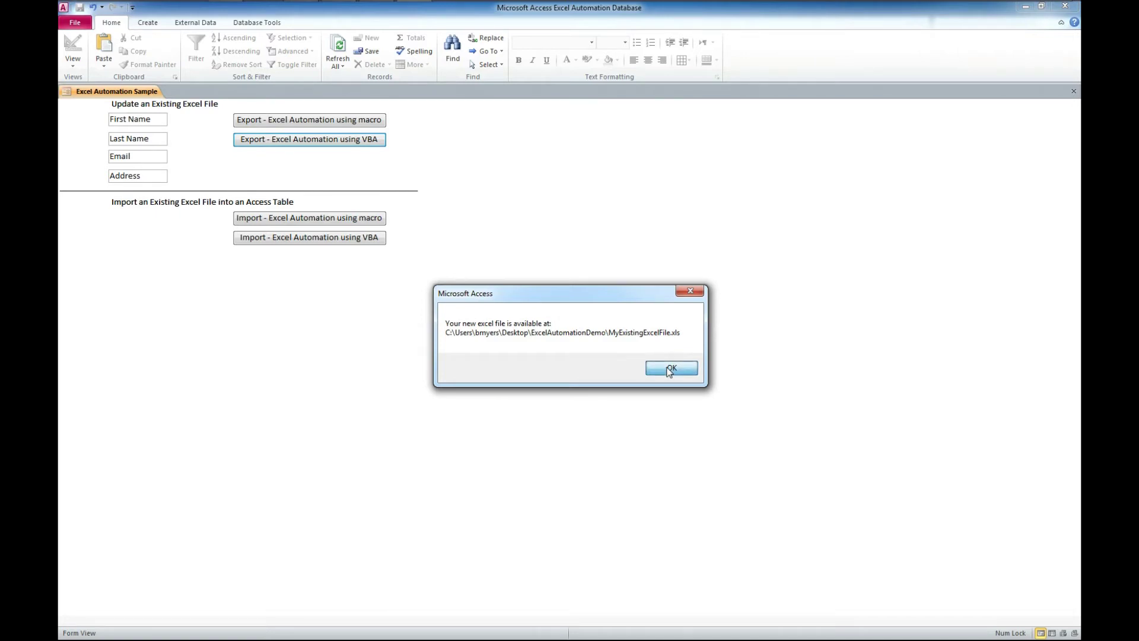
click(669, 370)
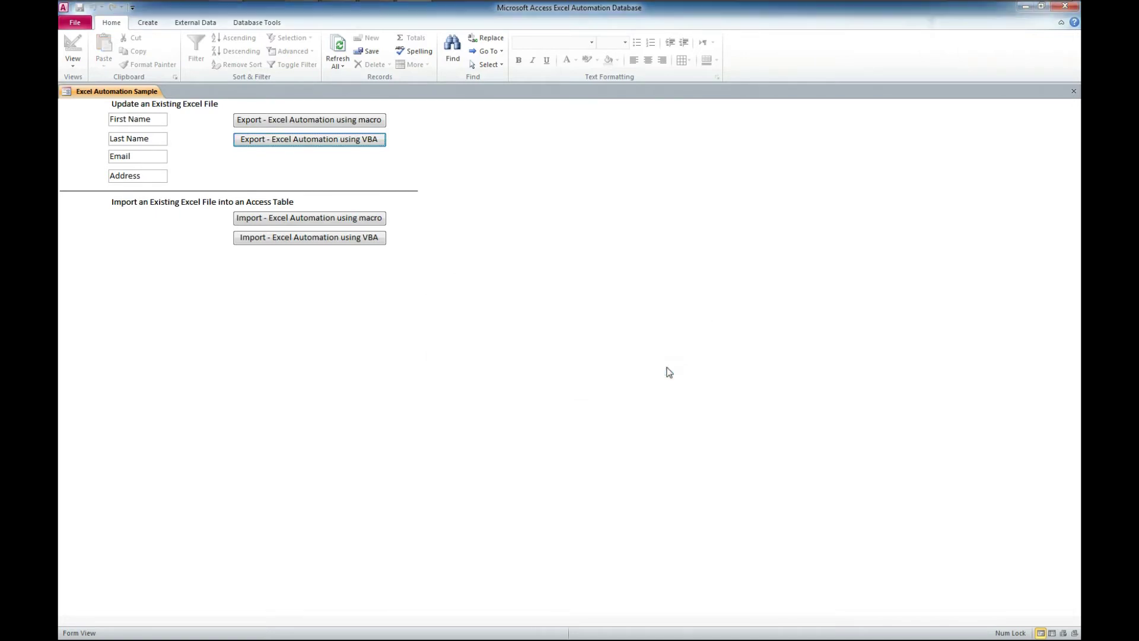
click(1025, 8)
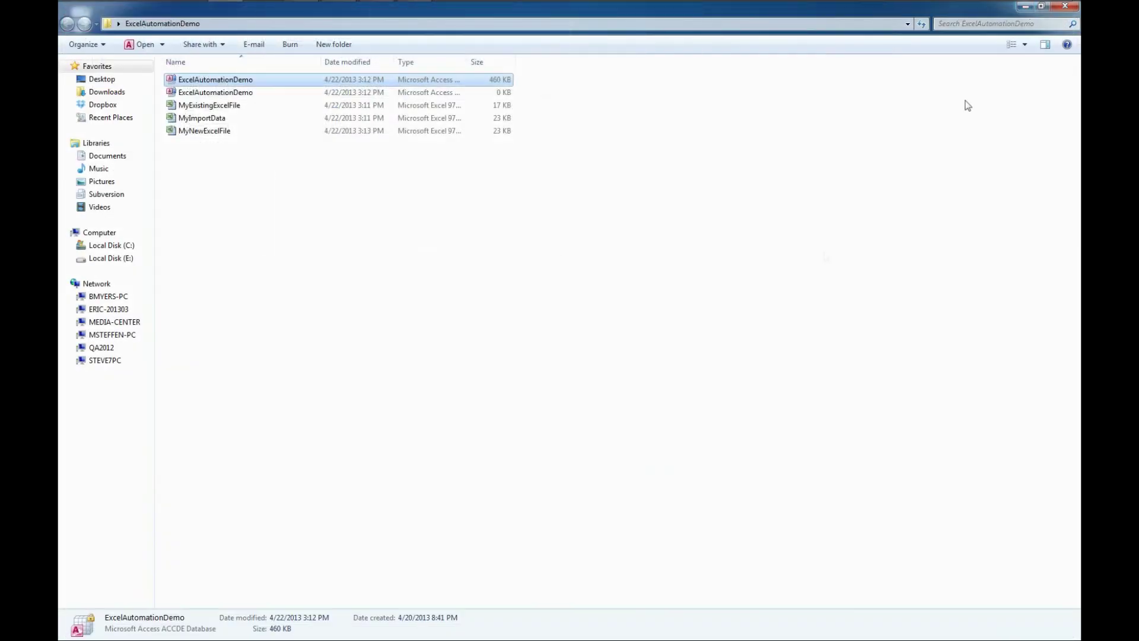
click(223, 132)
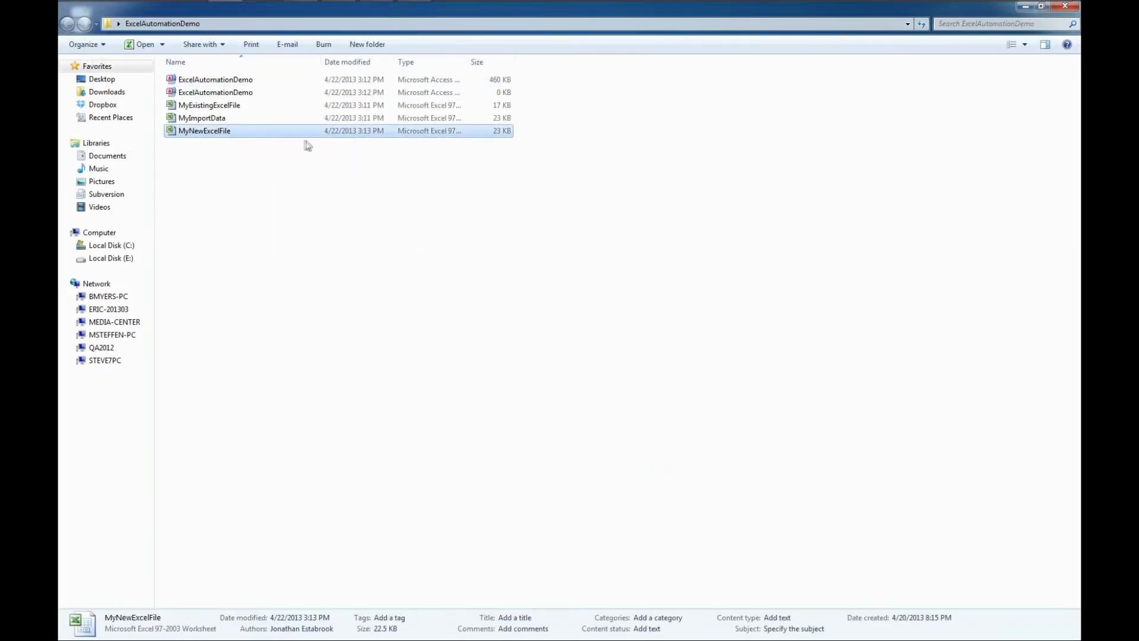
double_click(236, 134)
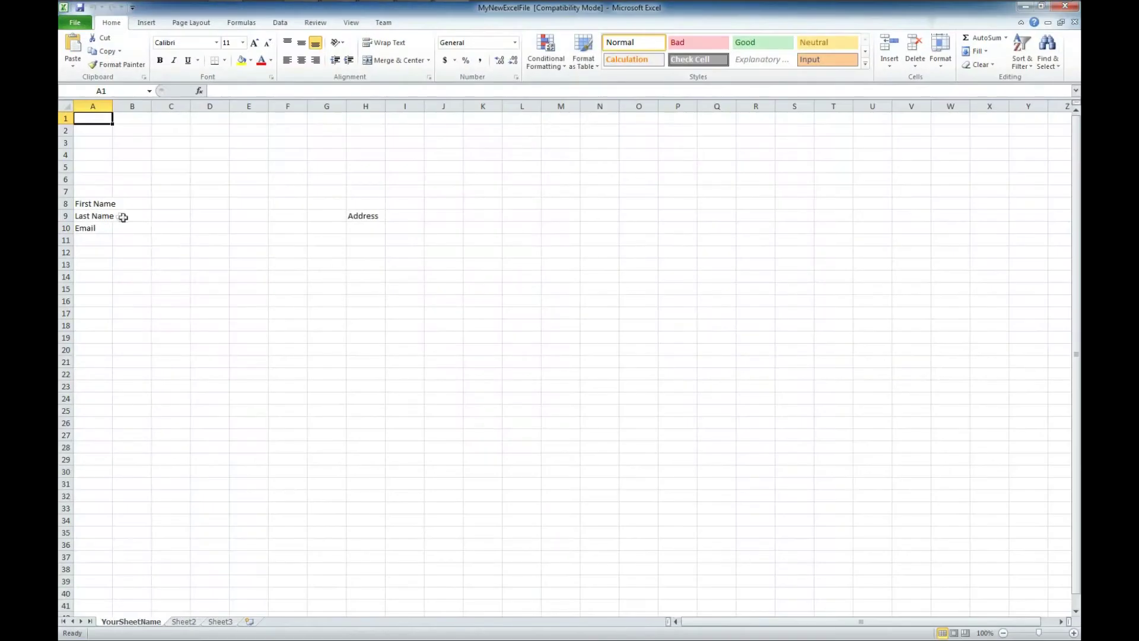
double_click(113, 107)
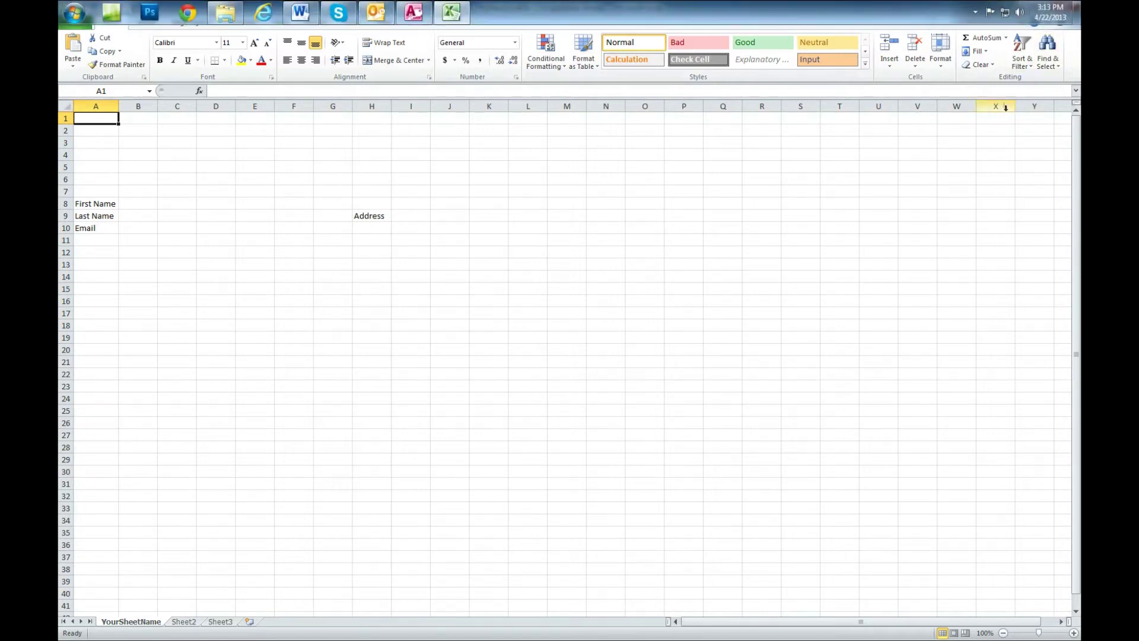
click(1065, 7)
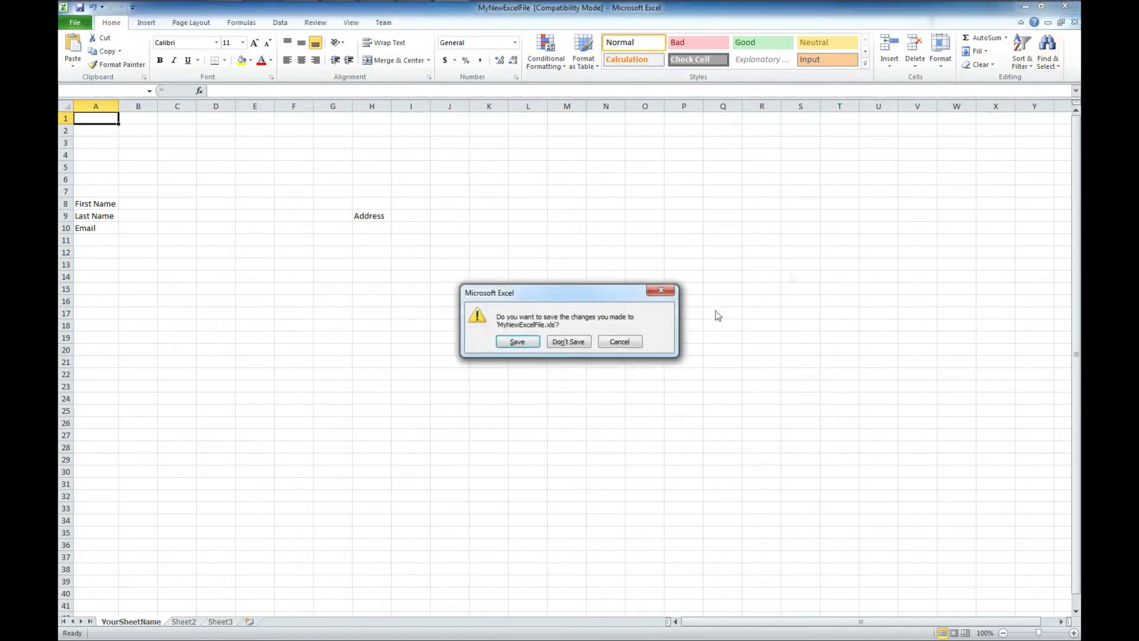
click(573, 344)
click(570, 341)
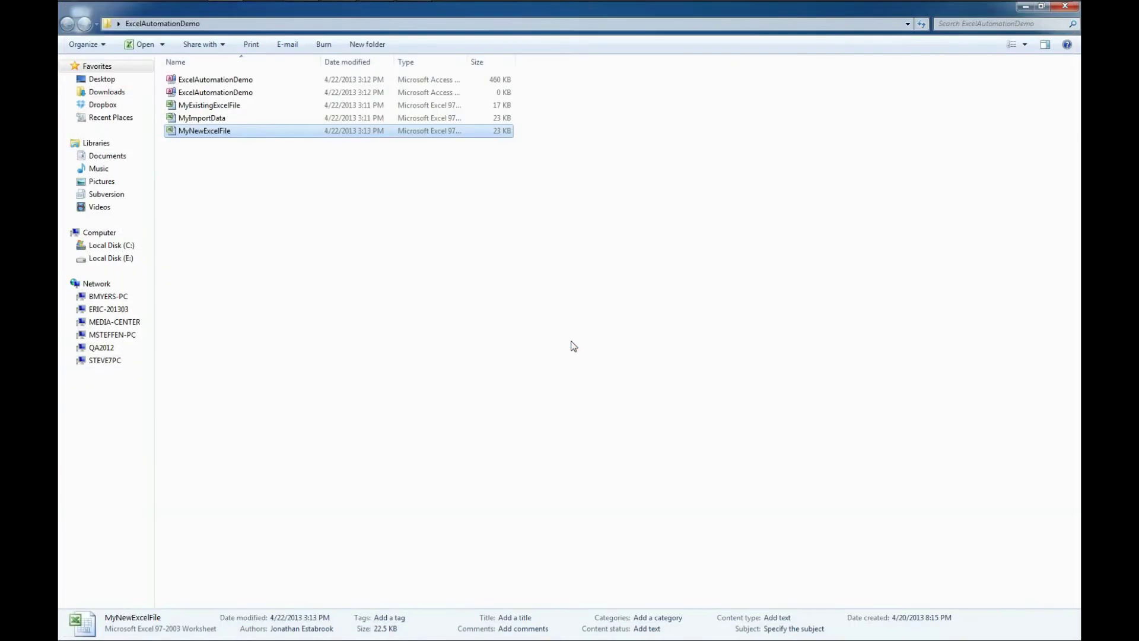
key(alt+Tab)
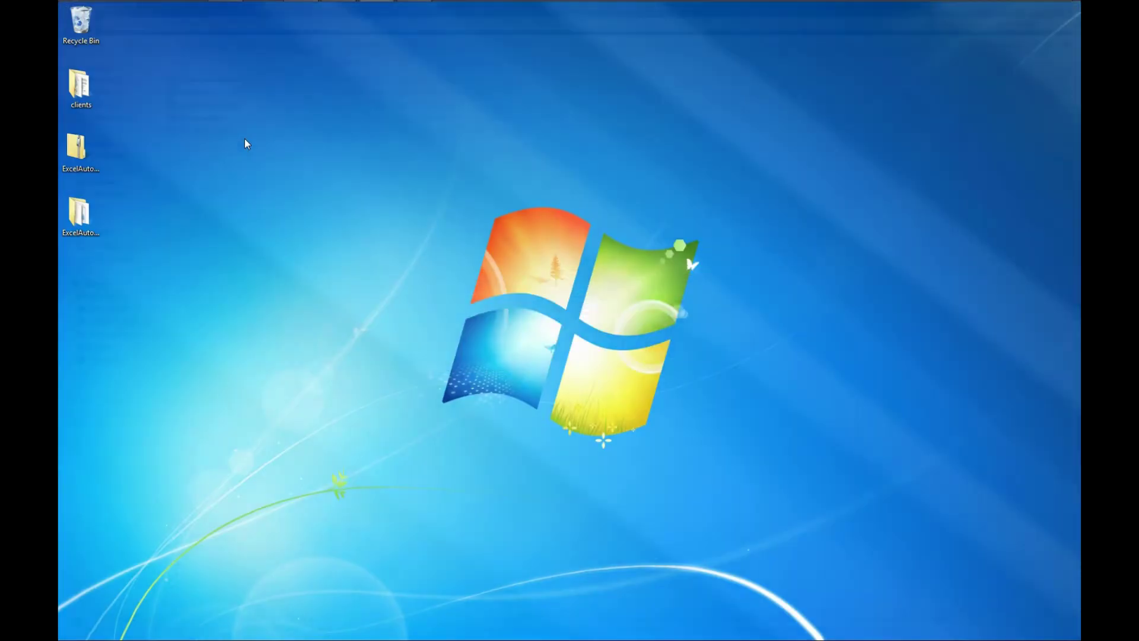
- Open MyImportData in Excel to check its four field values, close it, and return to Access
key(alt+Tab)
key(Tab)
key(Tab)
key(Tab)
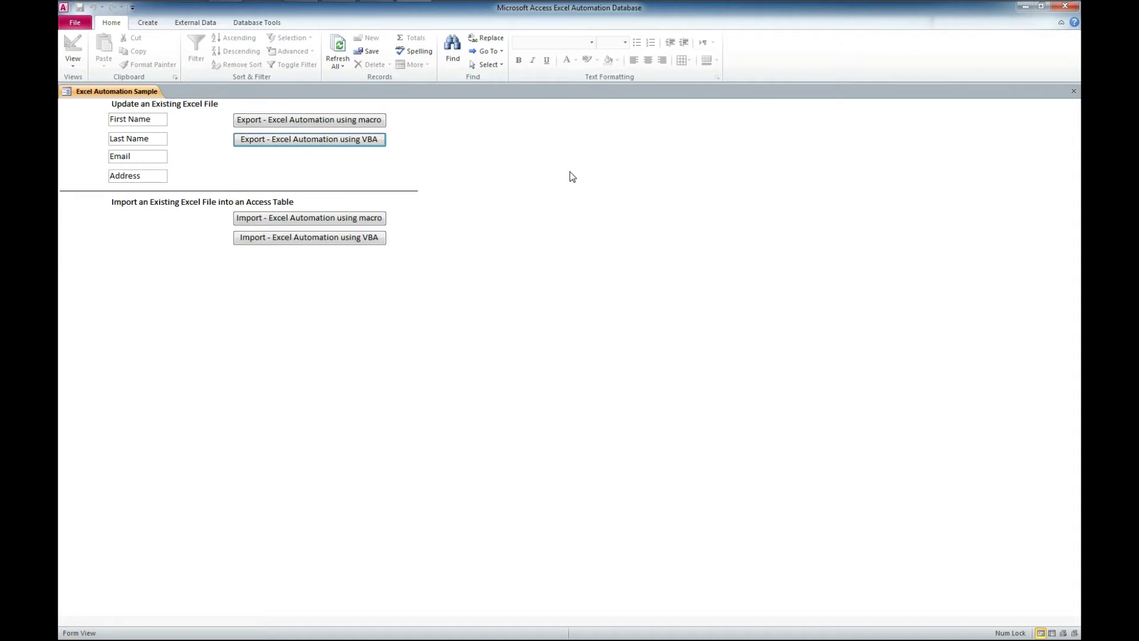
mouse_move(433, 5)
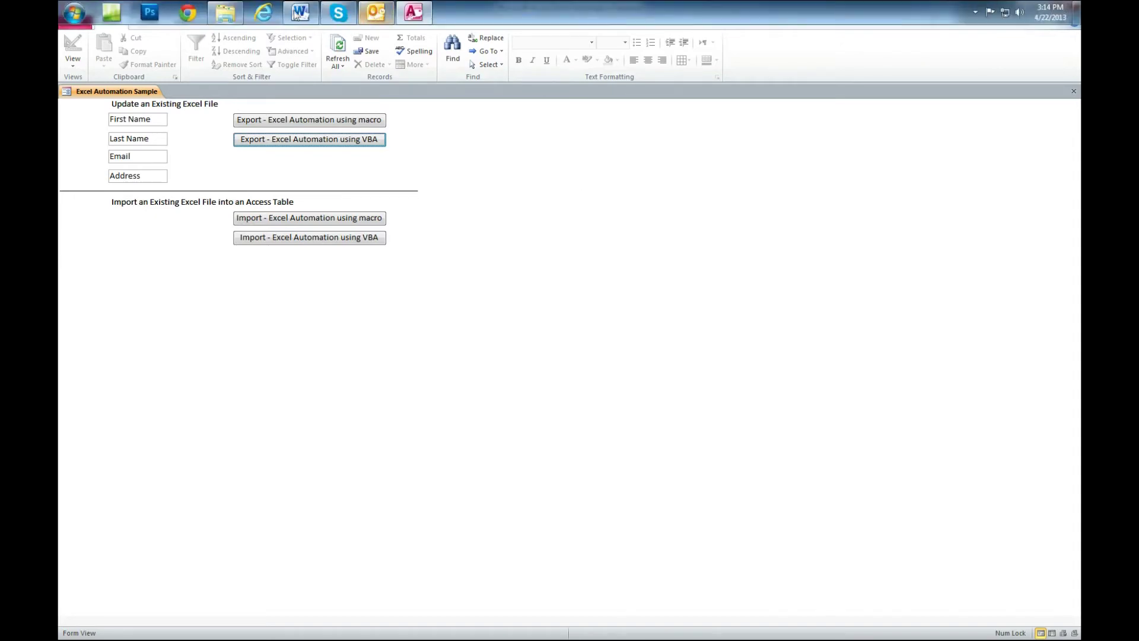
click(226, 12)
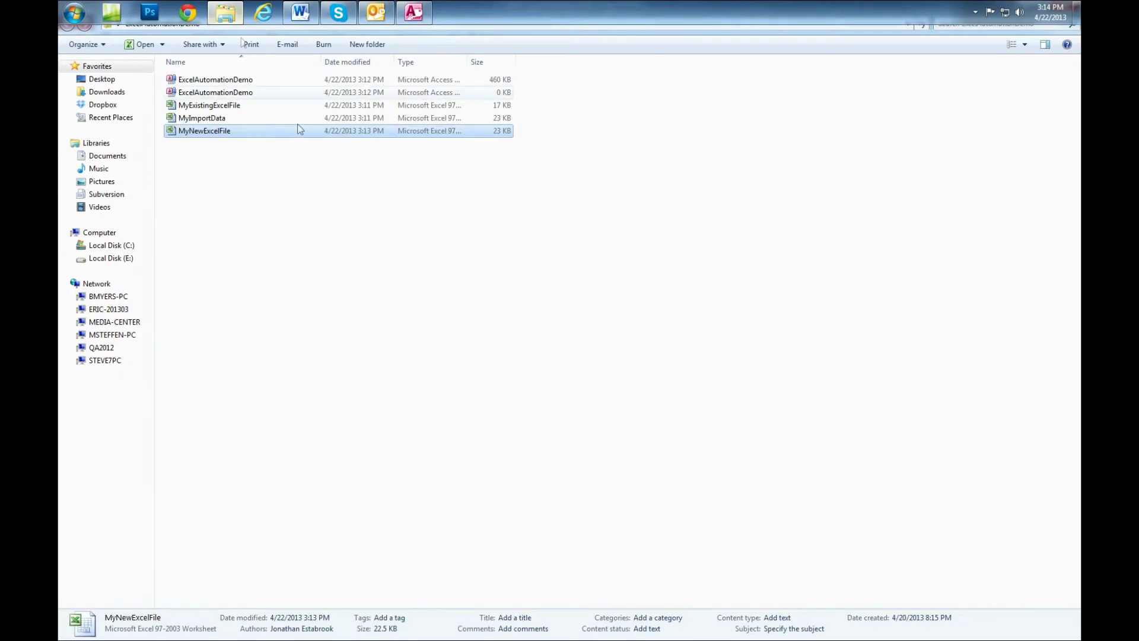
double_click(222, 119)
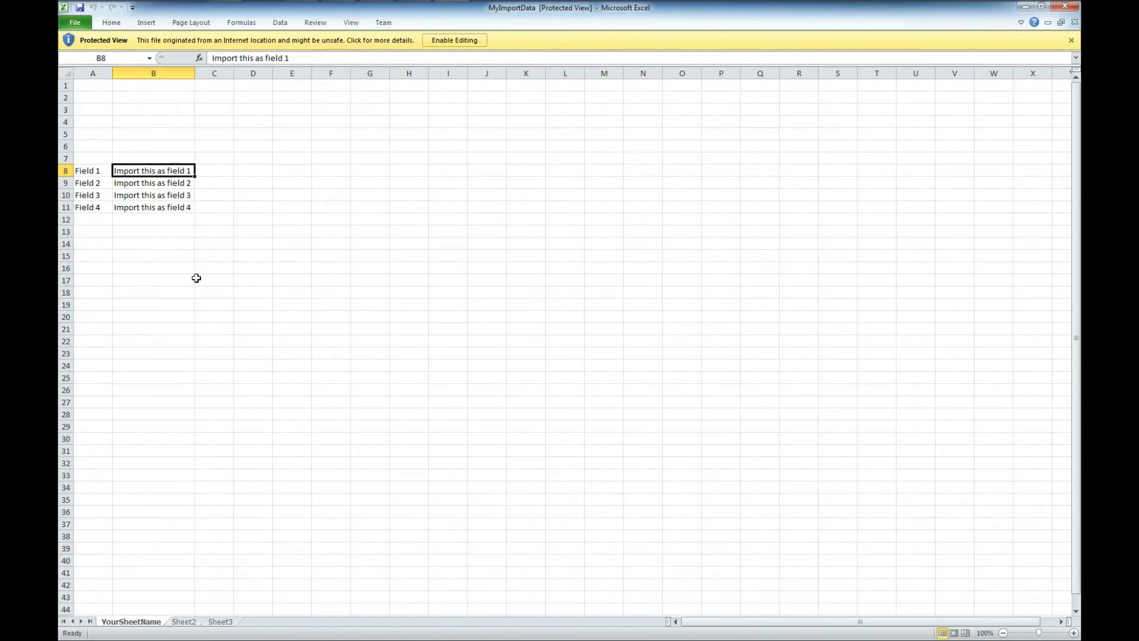
click(1067, 11)
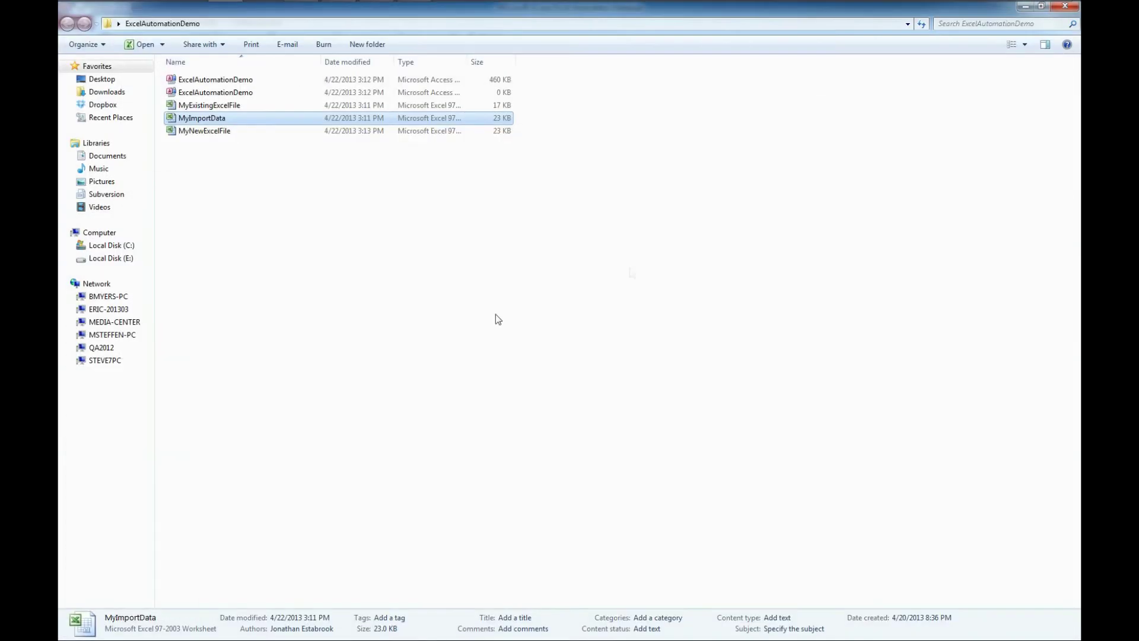
mouse_move(256, 6)
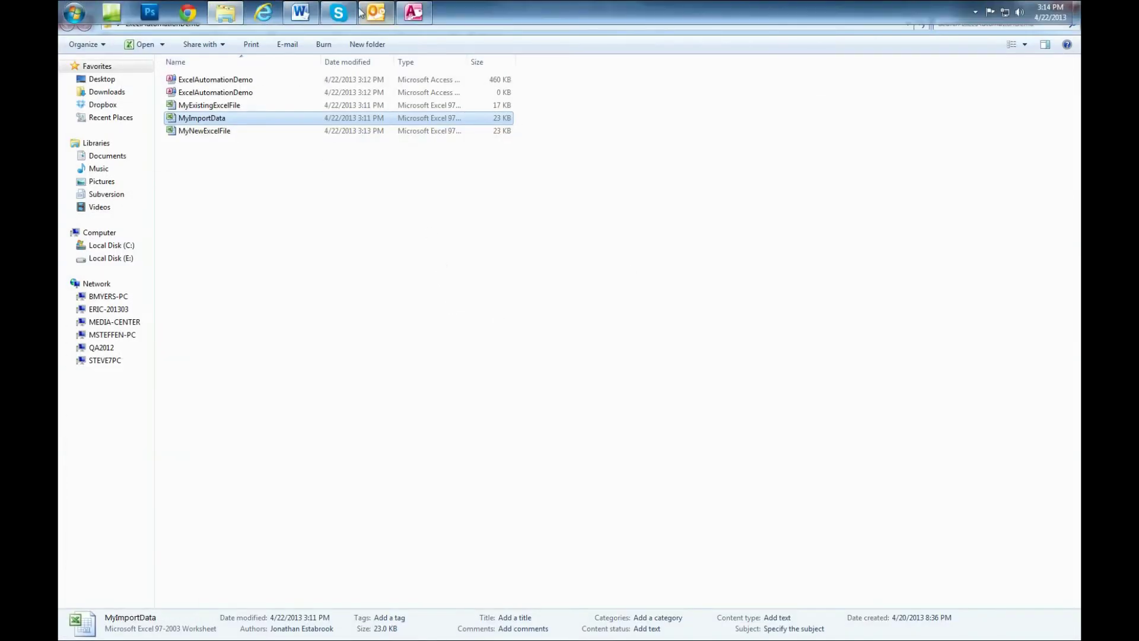
click(414, 12)
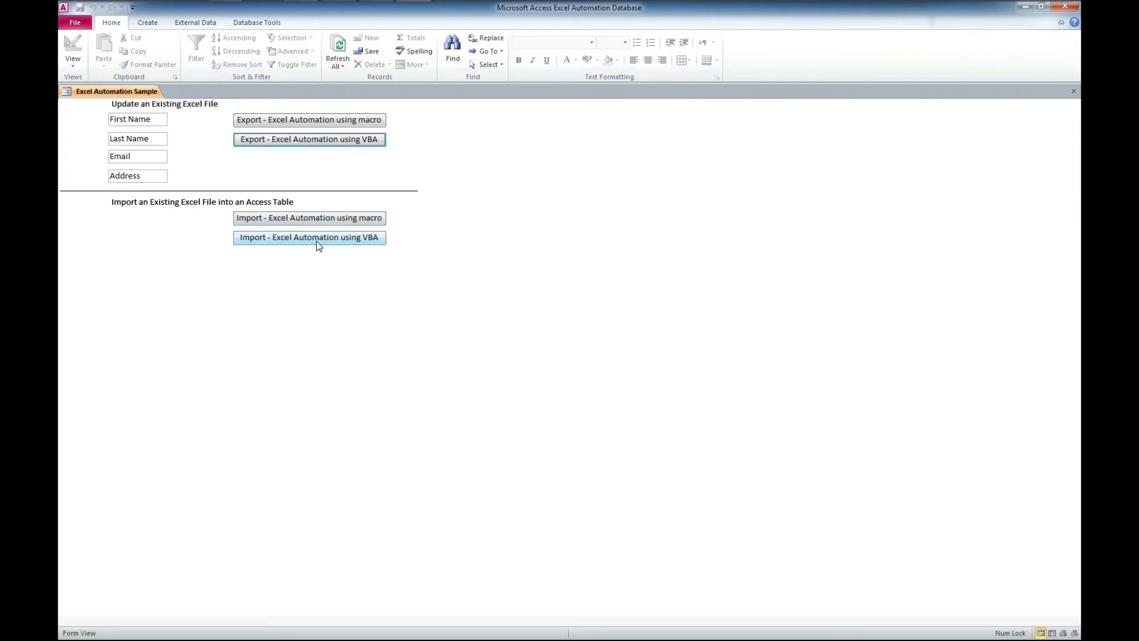
- Run the VBA import into tblYourTable and widen columns Field1–Field4 to show each value
click(349, 241)
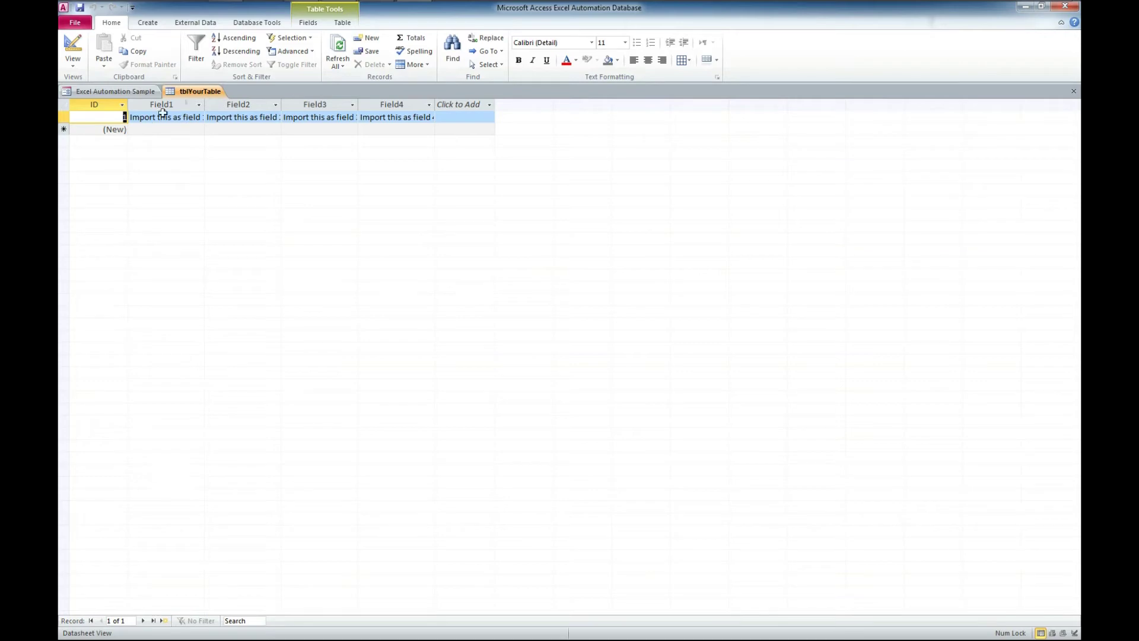
drag(205, 104, 230, 105)
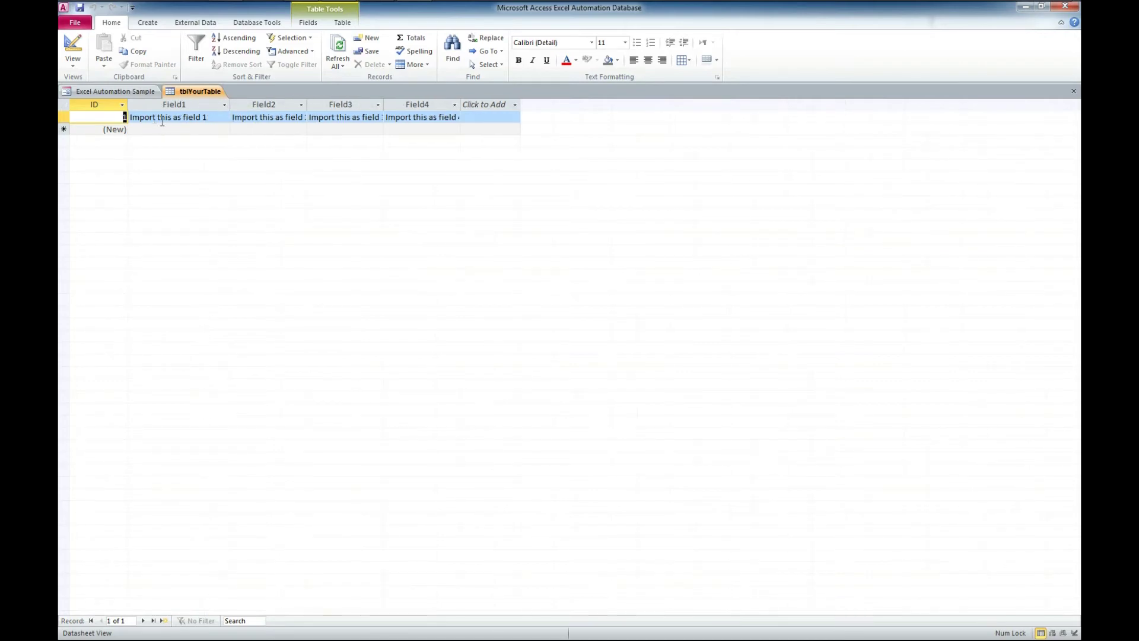
drag(307, 105, 315, 105)
drag(392, 107, 398, 105)
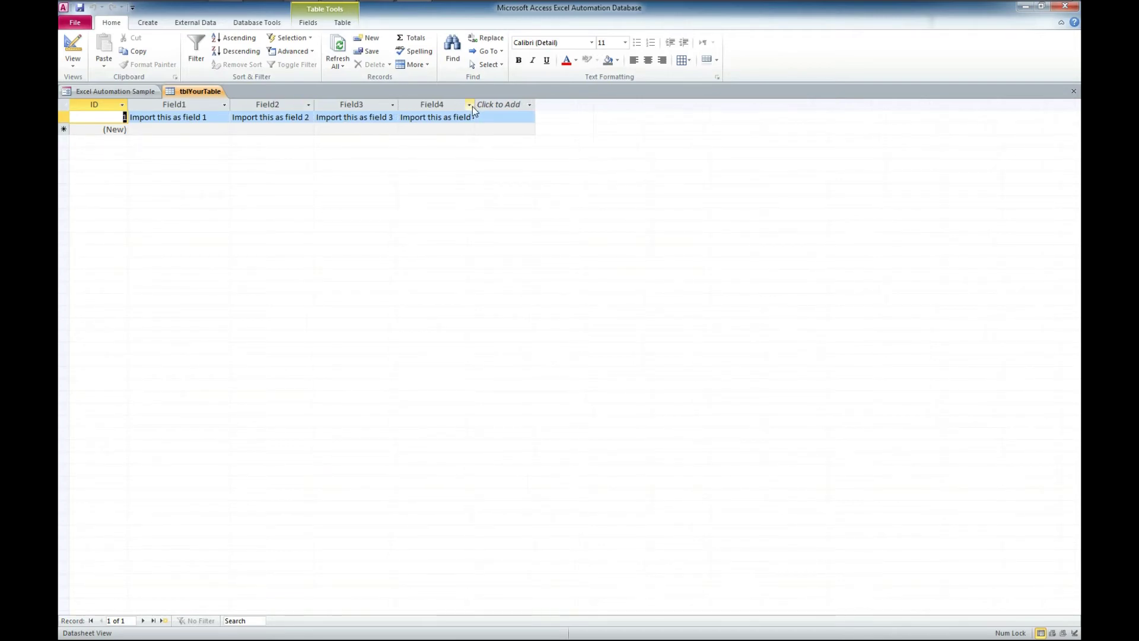
drag(477, 106, 484, 106)
- Open MyImportData from the folder, inspect cells A8 and B8, and enable editing
click(1024, 7)
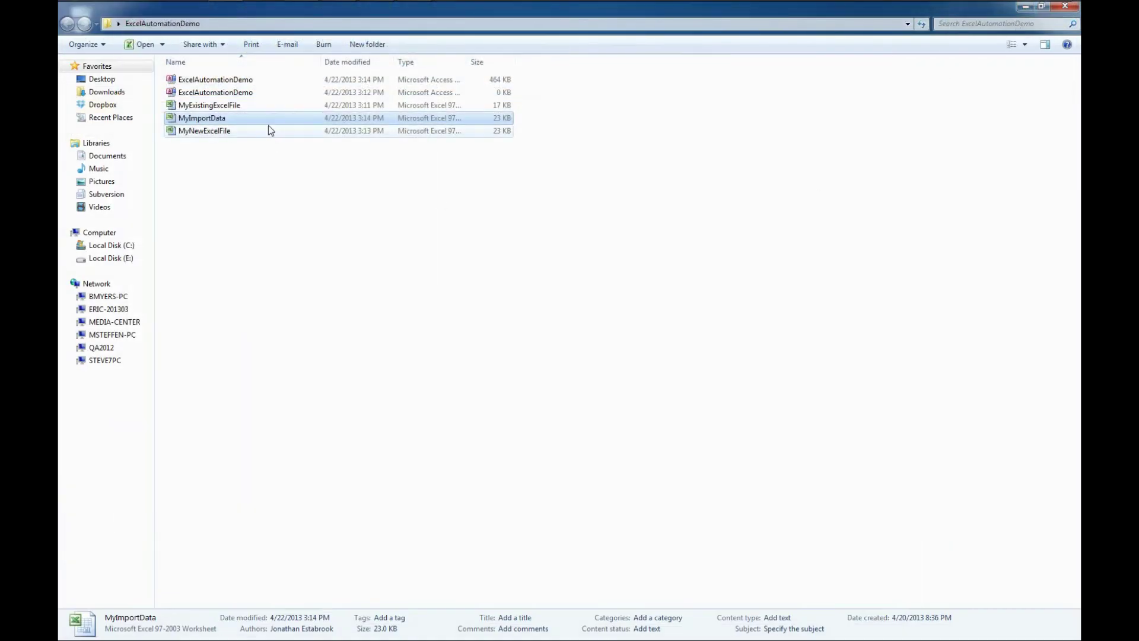
double_click(263, 118)
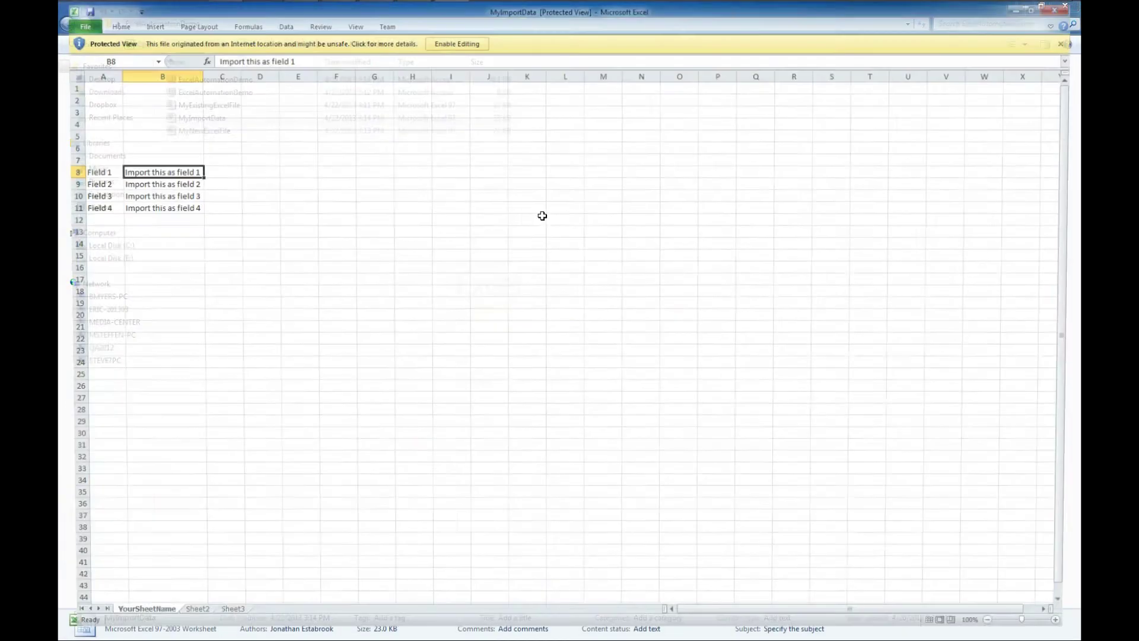
click(91, 171)
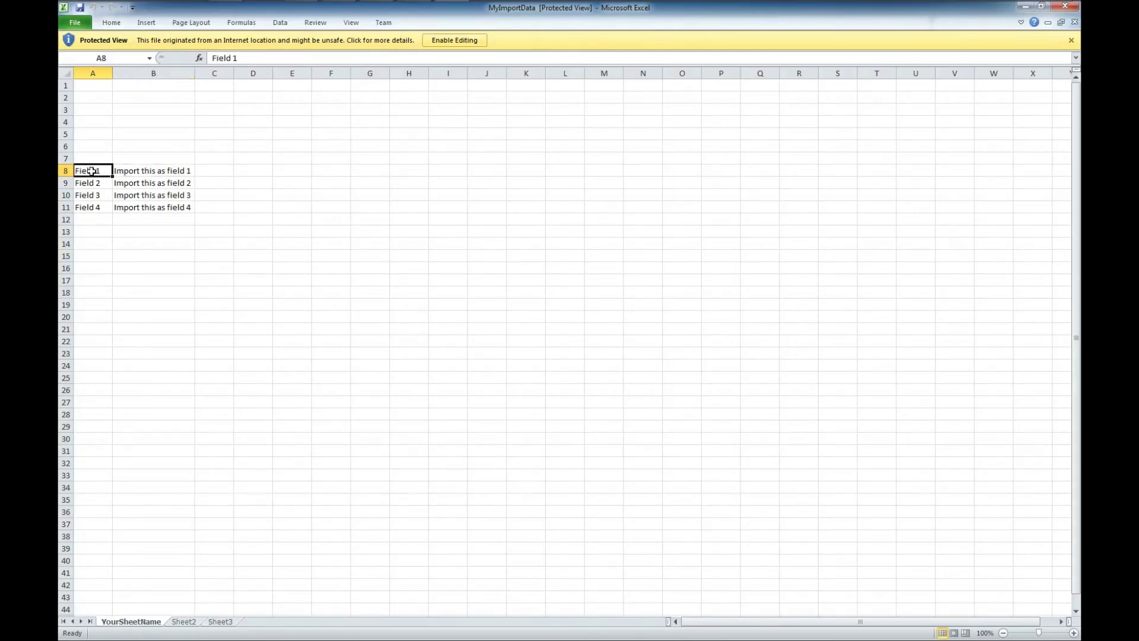
click(140, 170)
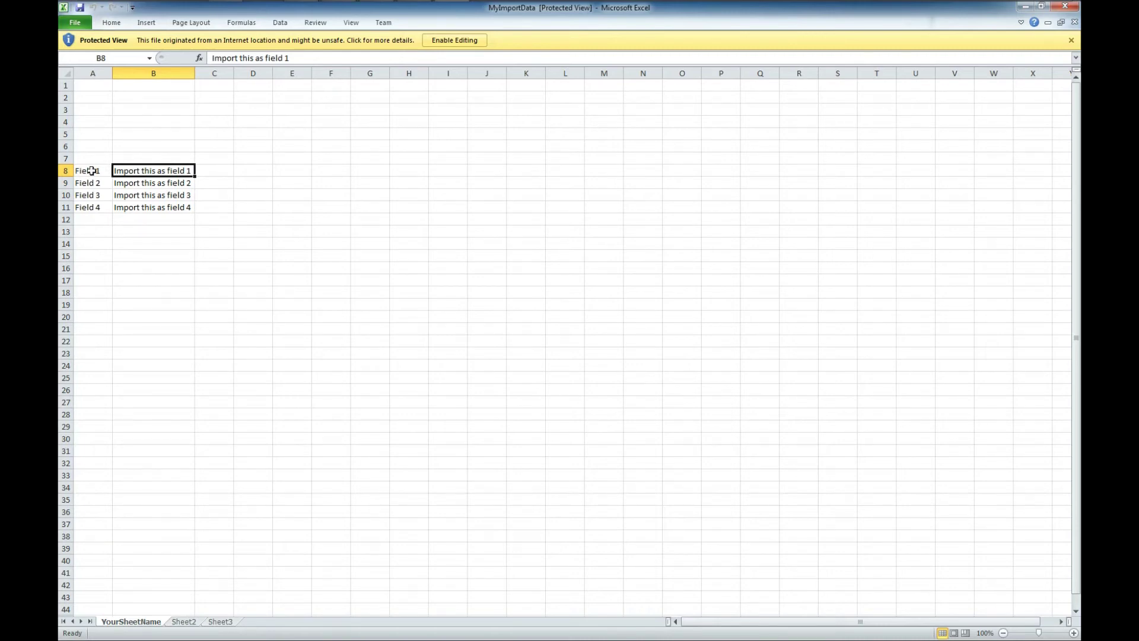
click(452, 40)
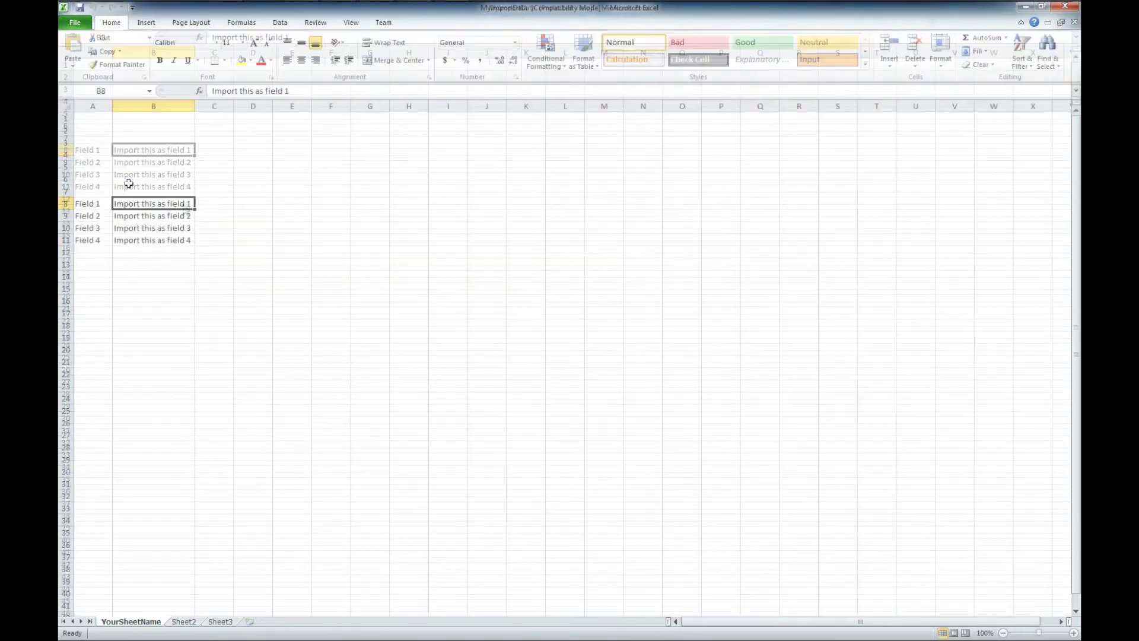
- Label A8 and A9 First Name and Last Name, entering the contact's first and last name beside them
click(102, 205)
text(Fir)
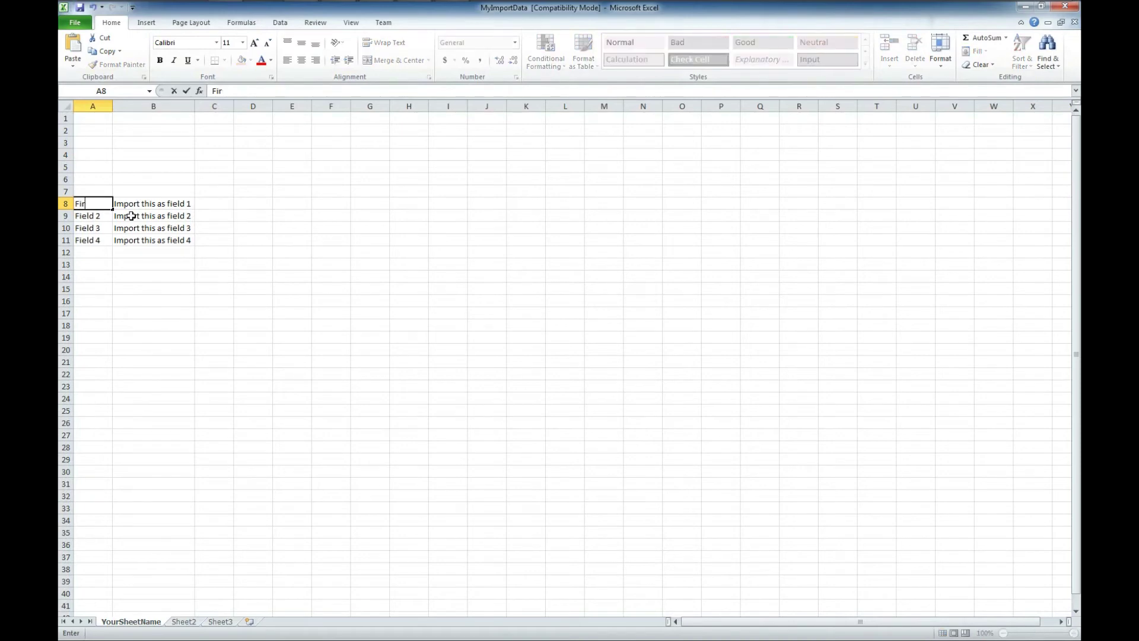
text(st Name)
key(Tab)
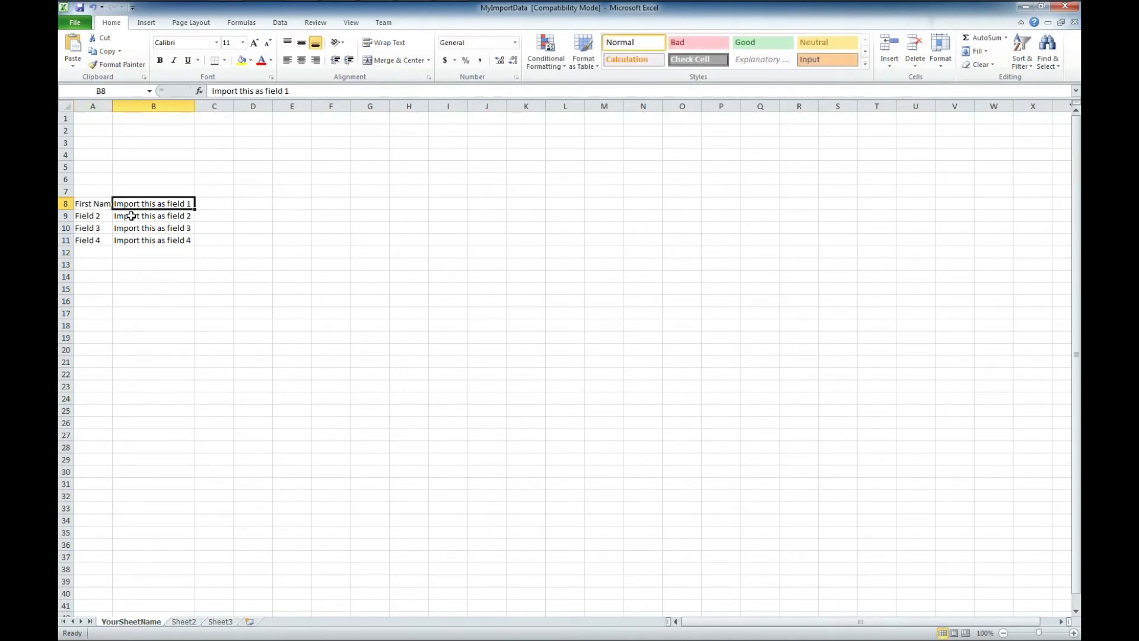
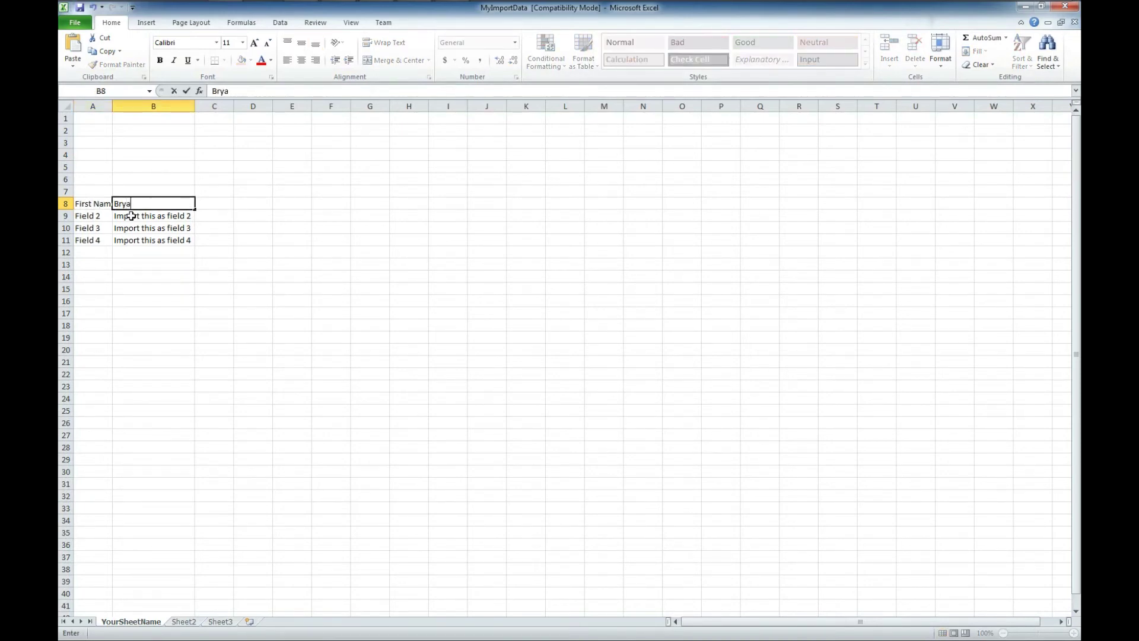
key(Tab)
click(96, 217)
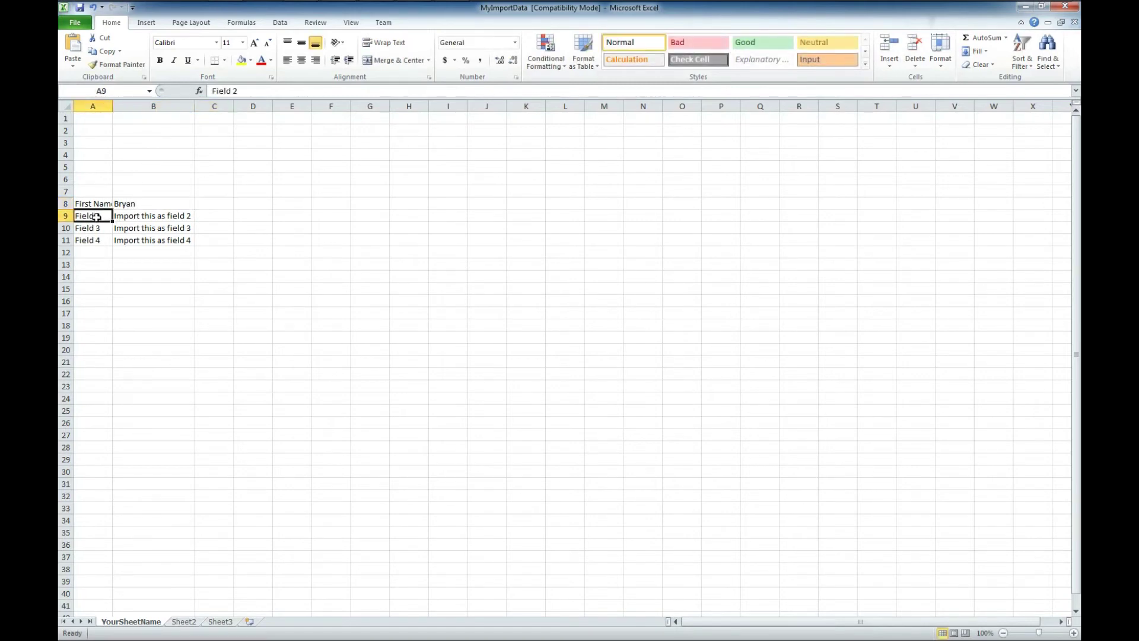
text(Last)
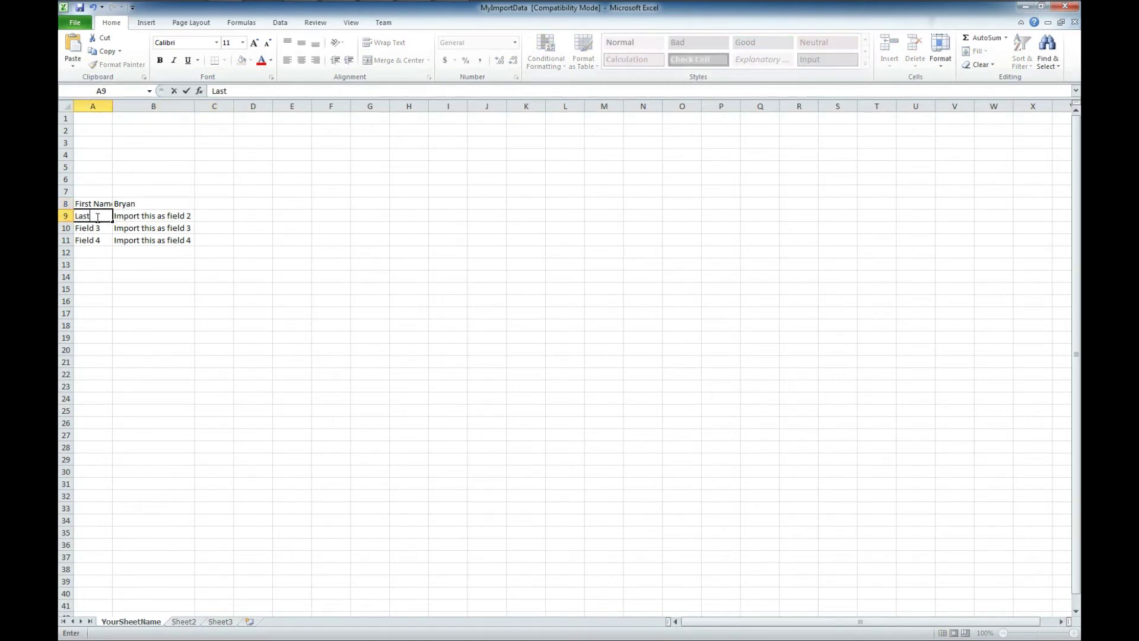
text( Name)
key(Tab)
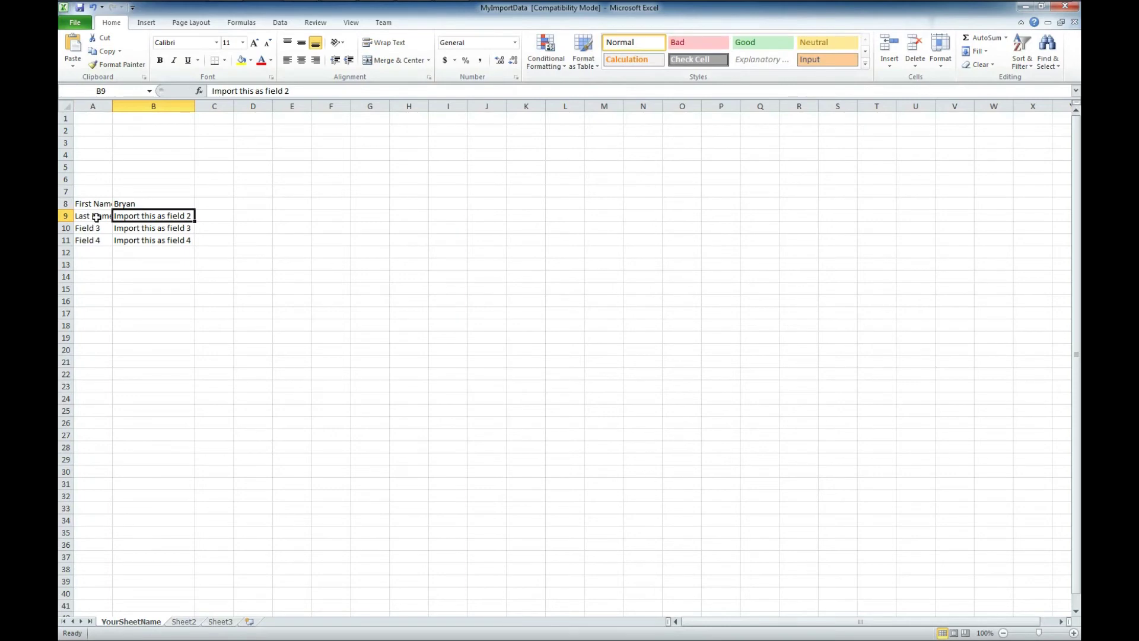
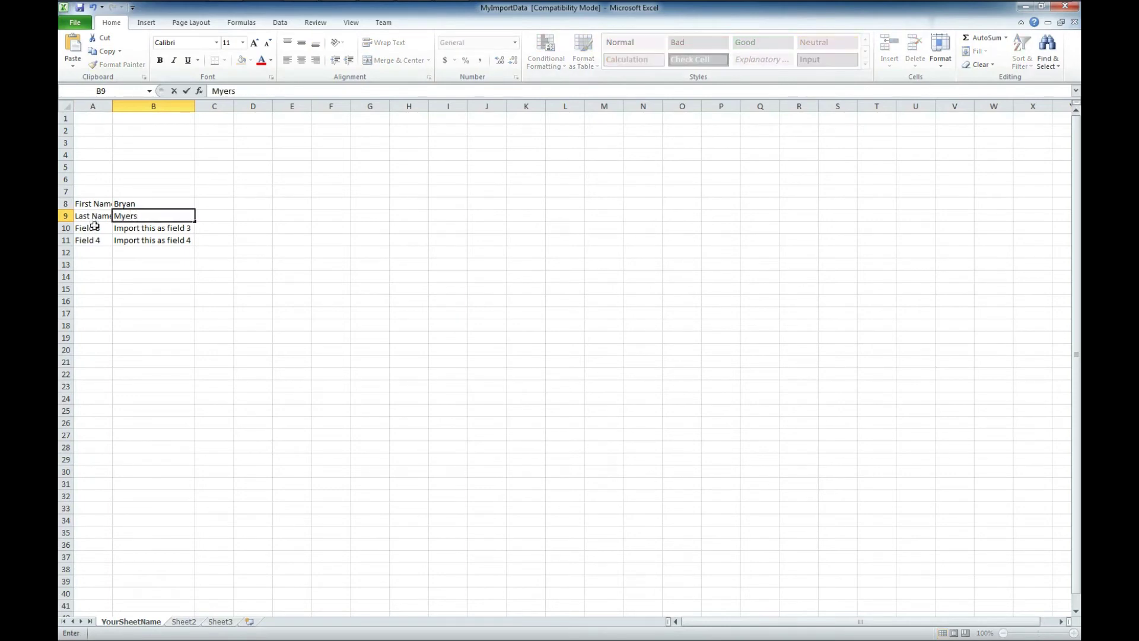
click(99, 229)
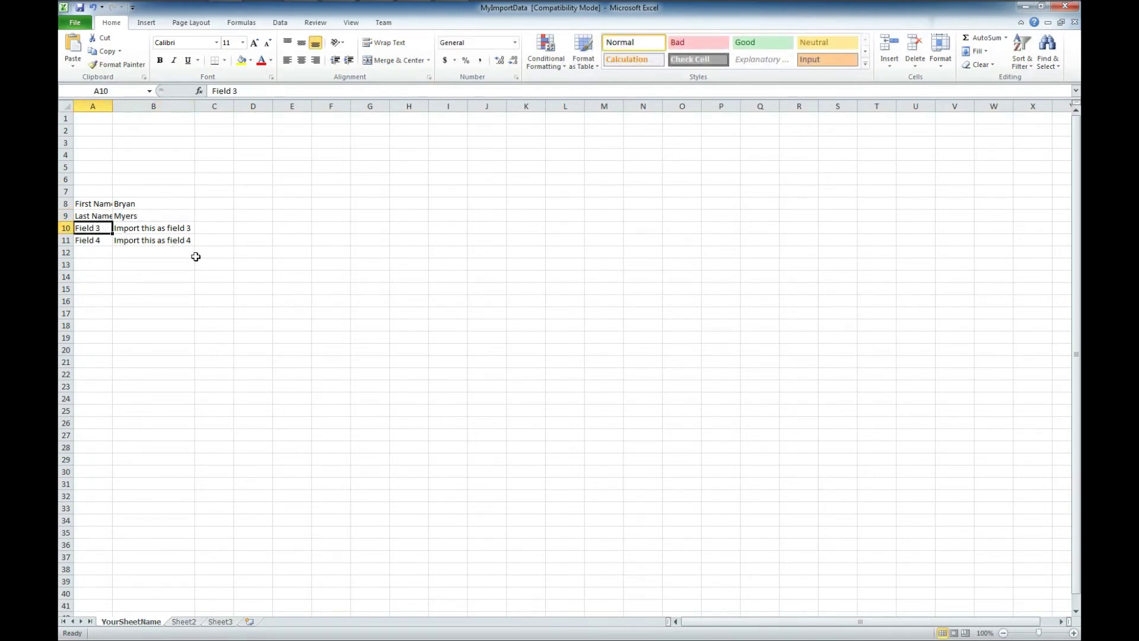
- Label A10 Email and A11 Phone, enter the contact's e-mail and phone number, and autofit column B
text(Email)
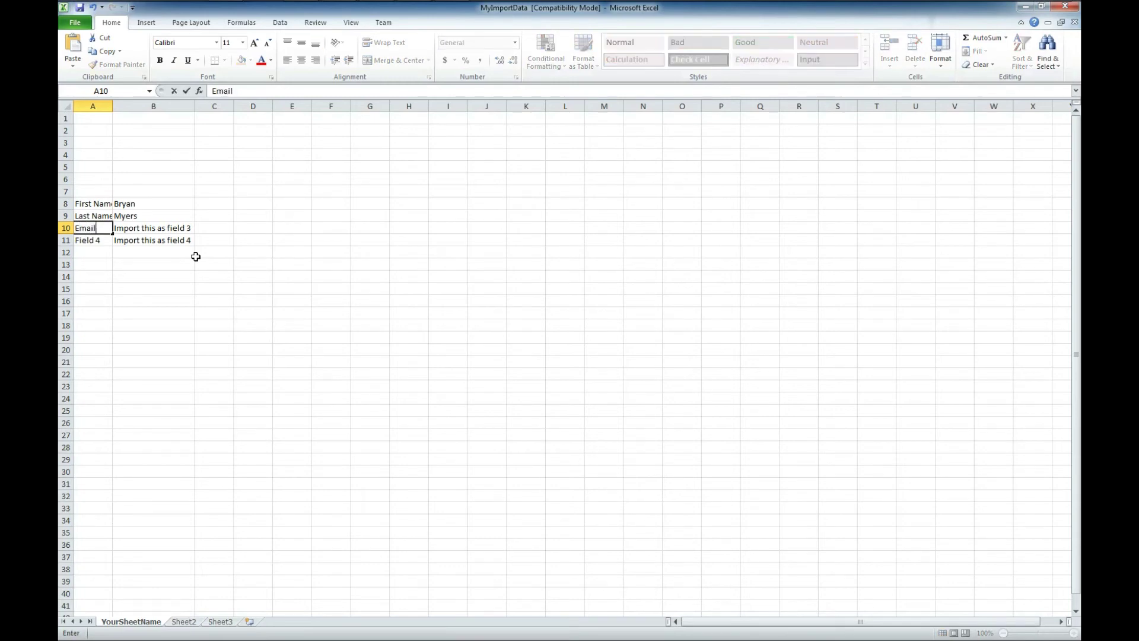
key(Tab)
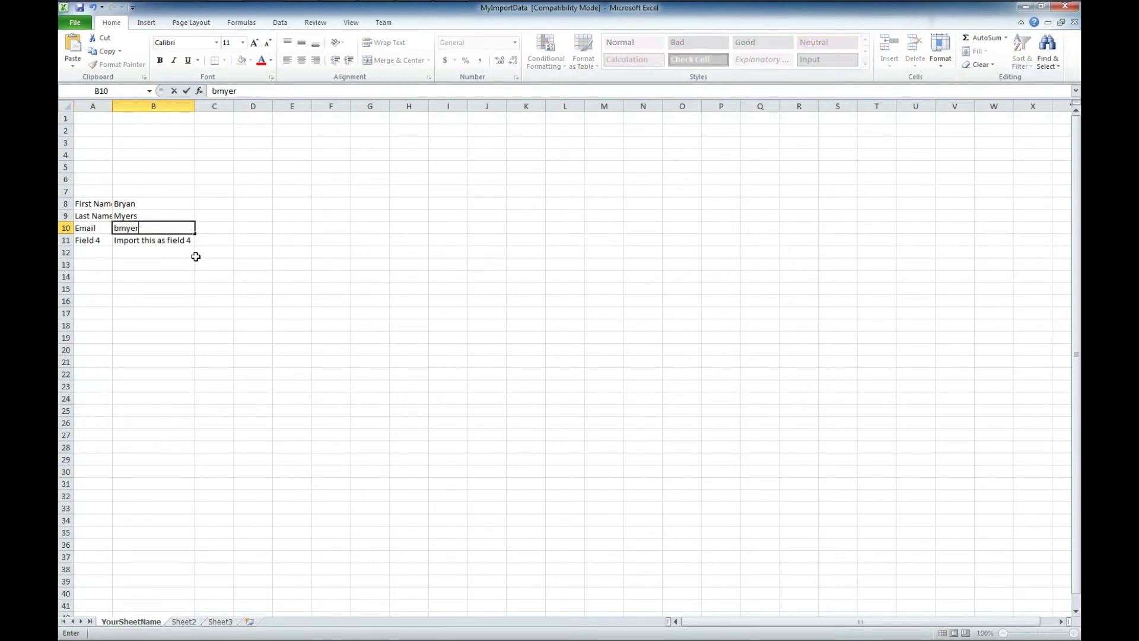
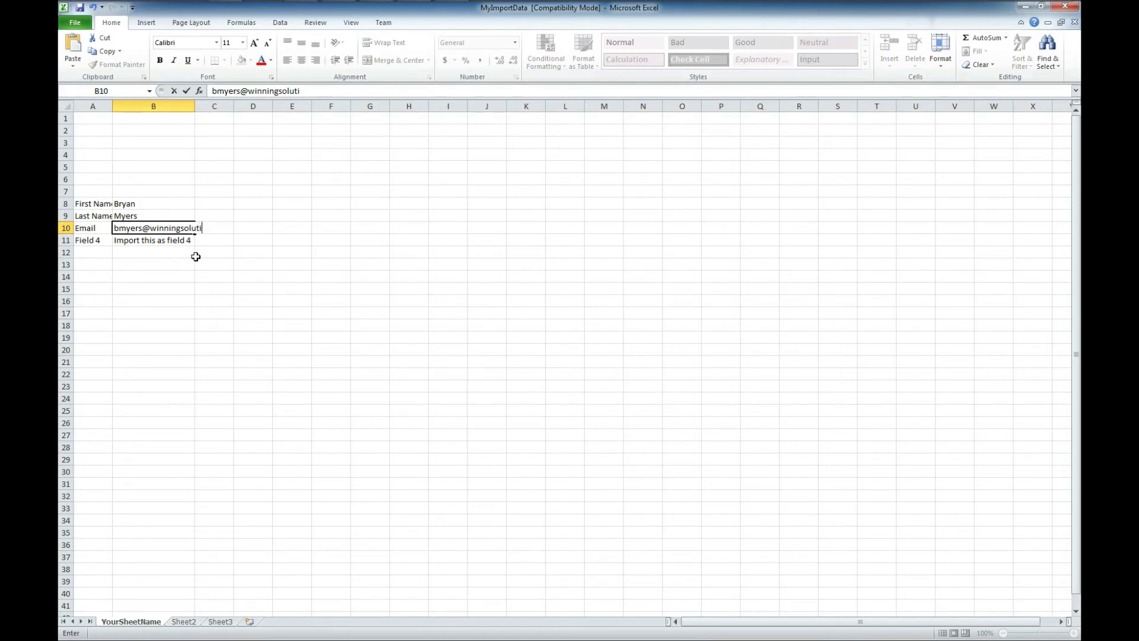
click(95, 239)
text(P)
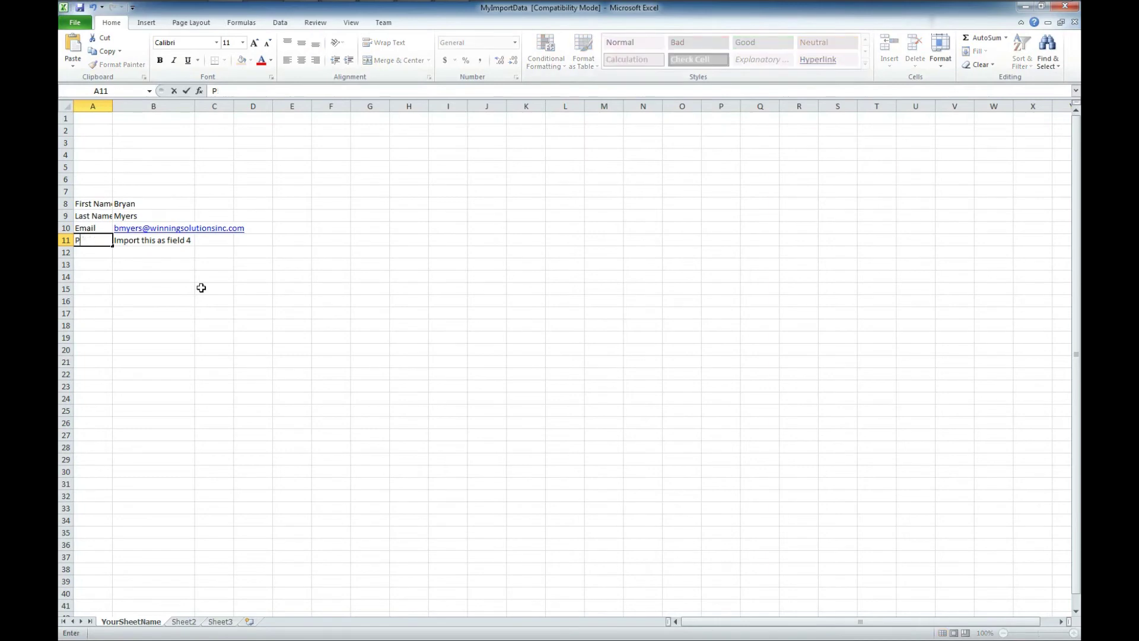
text(hone)
key(Tab)
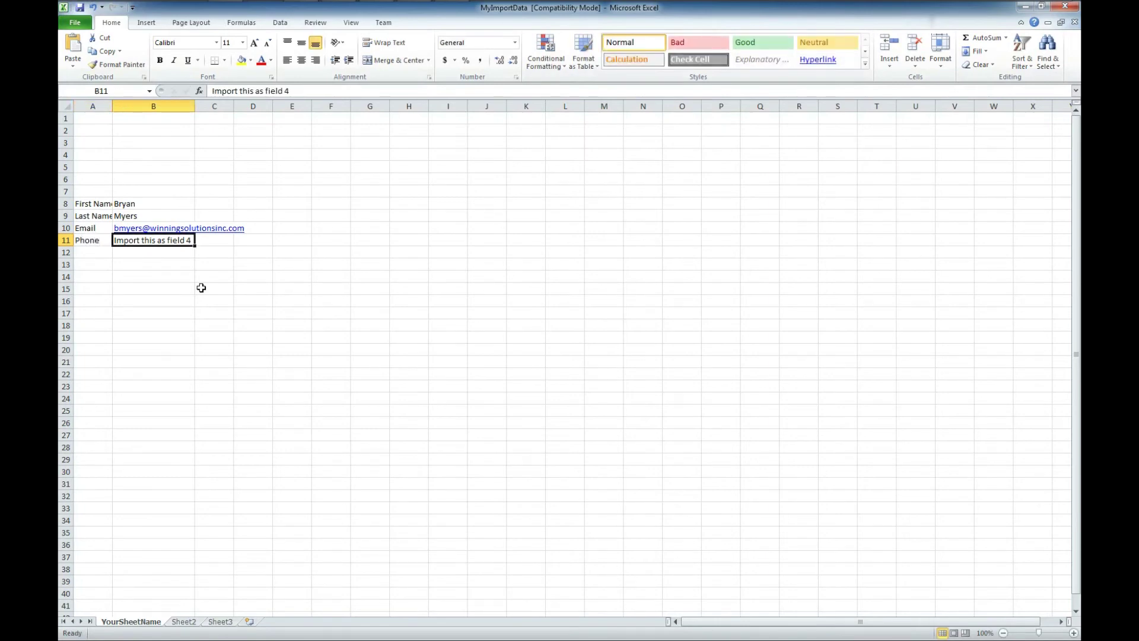
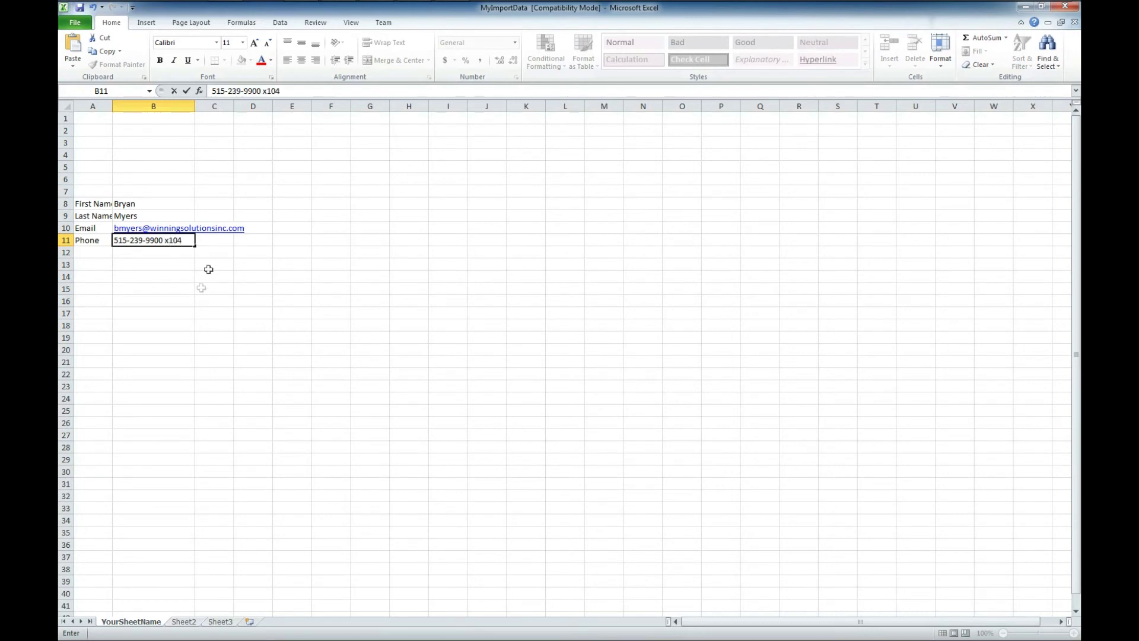
click(331, 225)
double_click(194, 106)
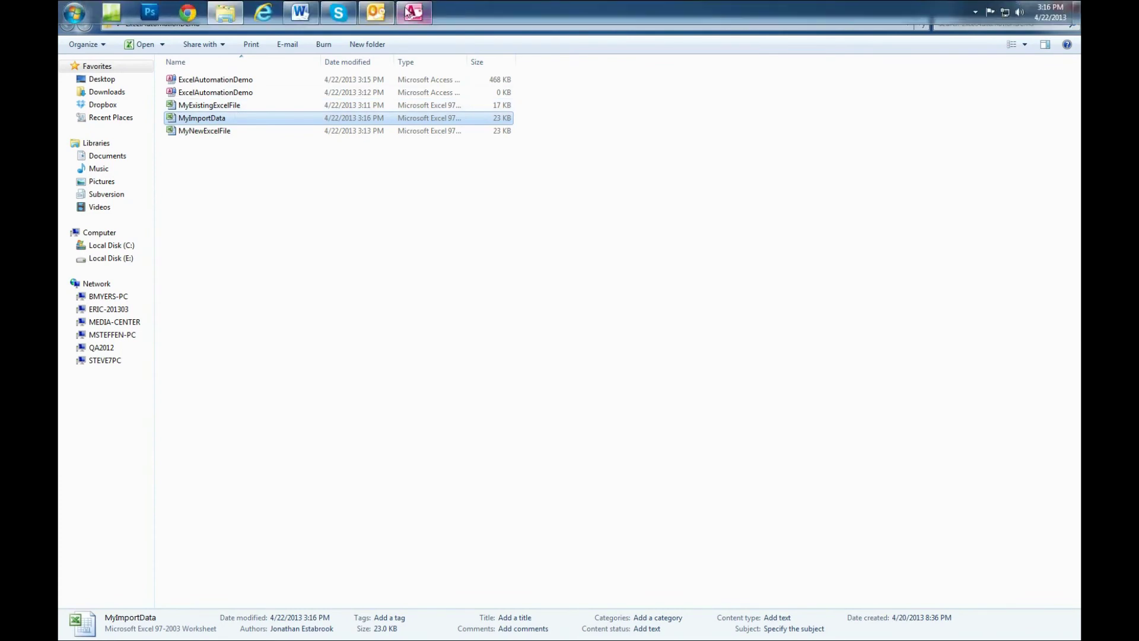
- Rerun 'Import - Excel Automation using VBA' from the Excel Automation Sample form, then minimize Access
click(414, 12)
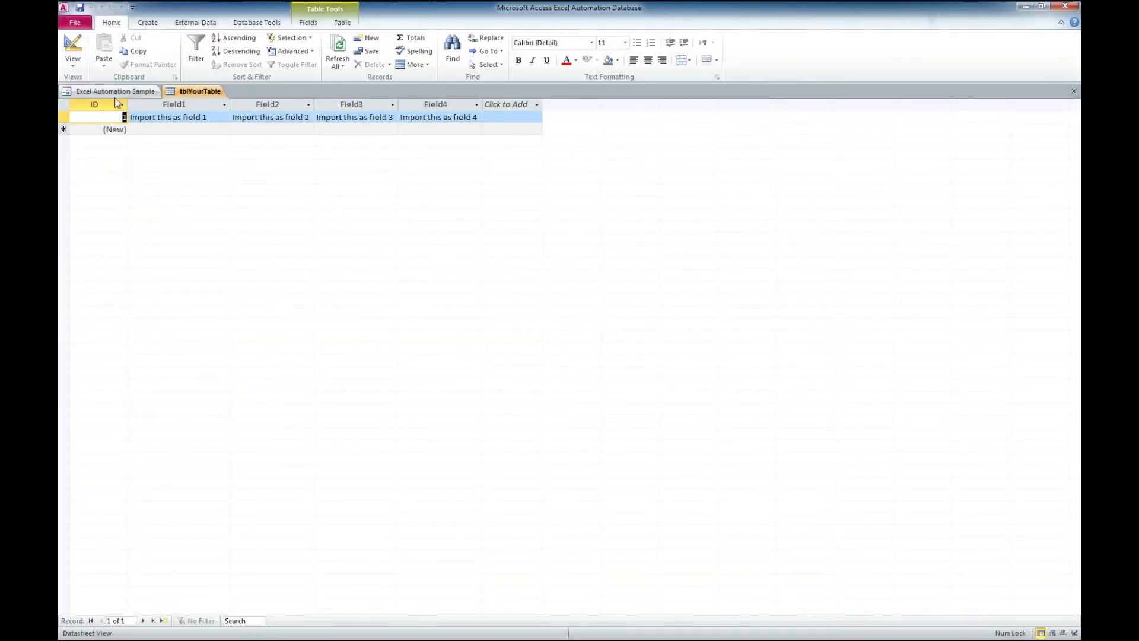
click(116, 91)
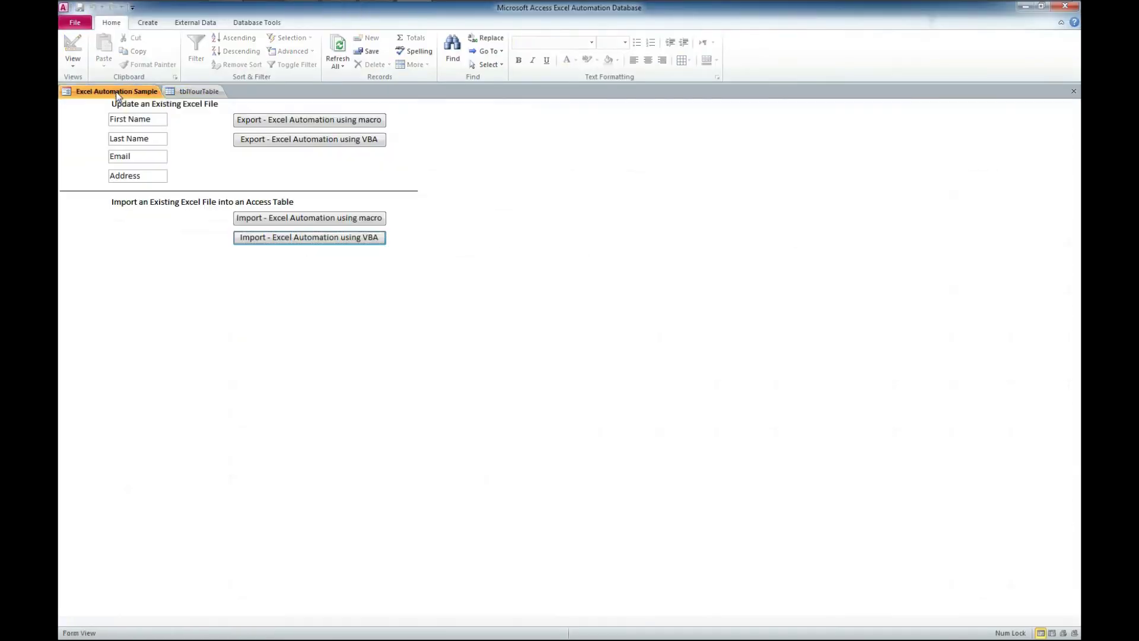
click(292, 240)
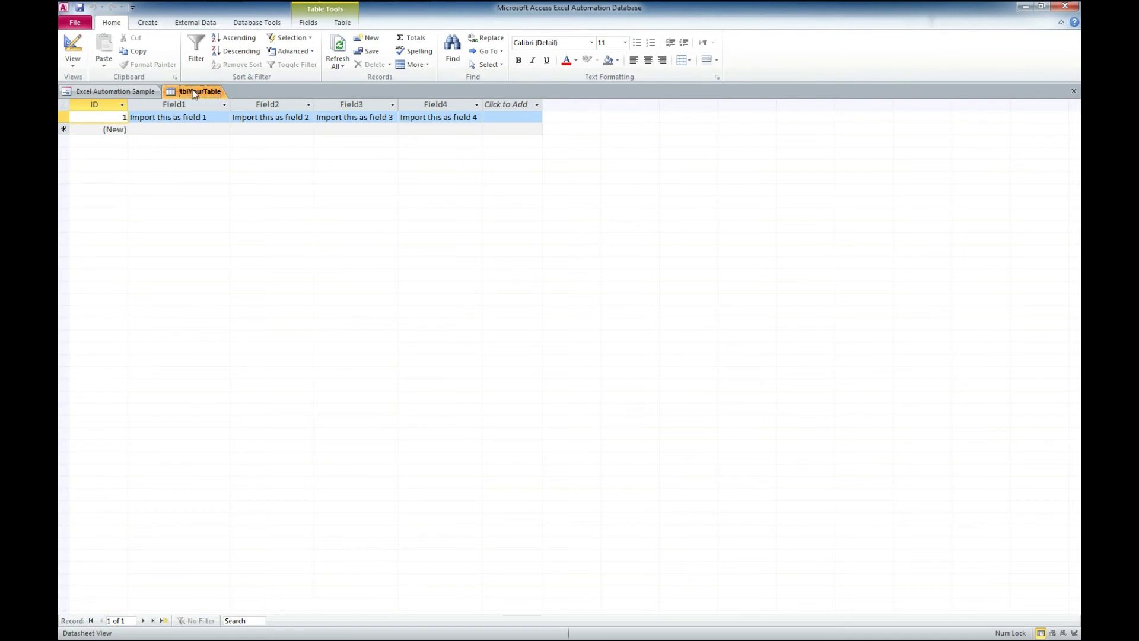
click(1023, 8)
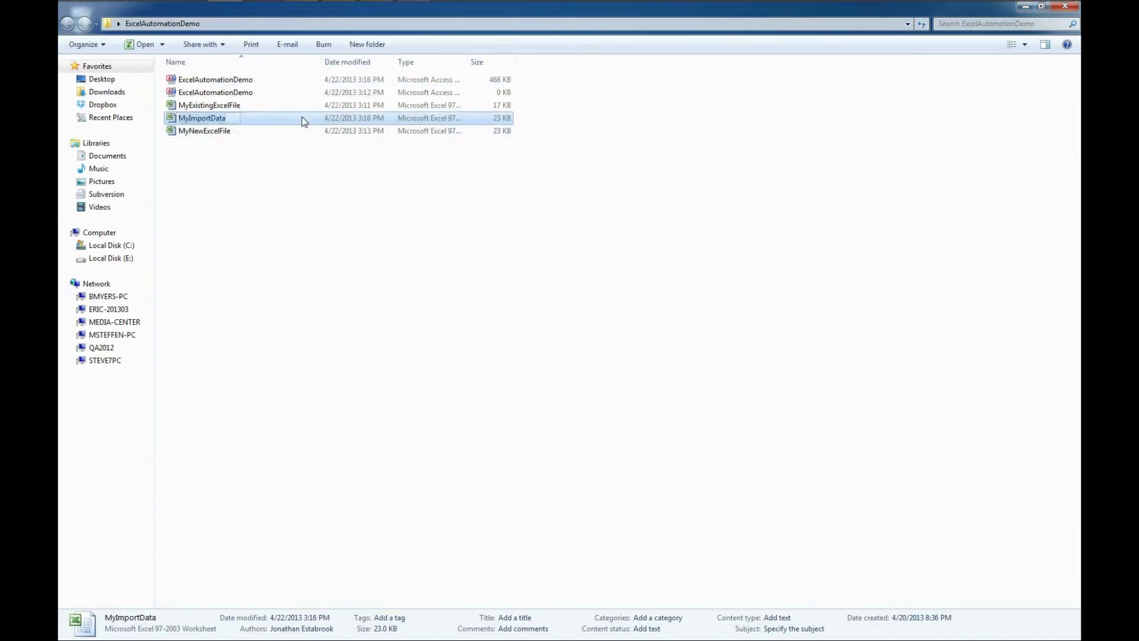
- Open the MyImportData workbook and relabel cells A8 and A9 as Field 1 and Field 2
double_click(304, 121)
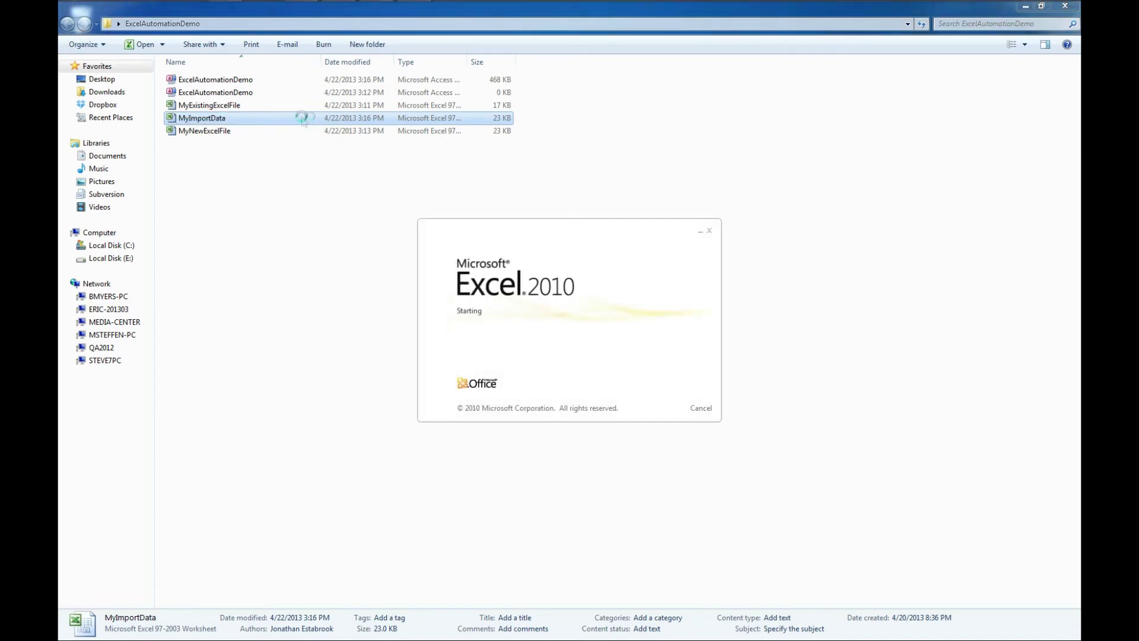
click(85, 201)
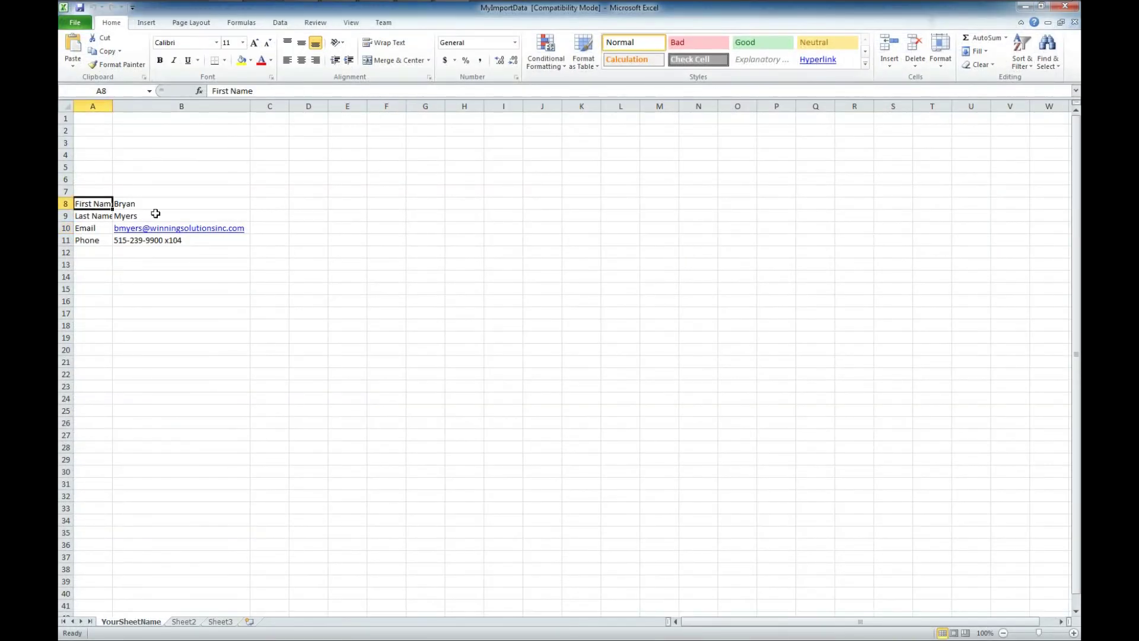
text(F)
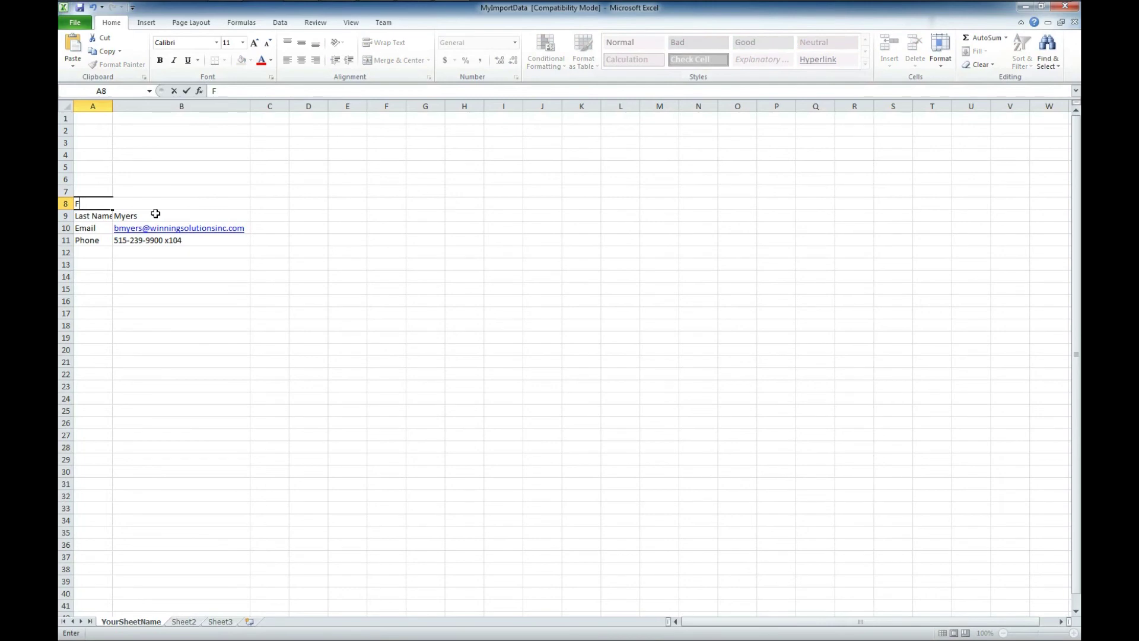
text(ield 1)
key(Return)
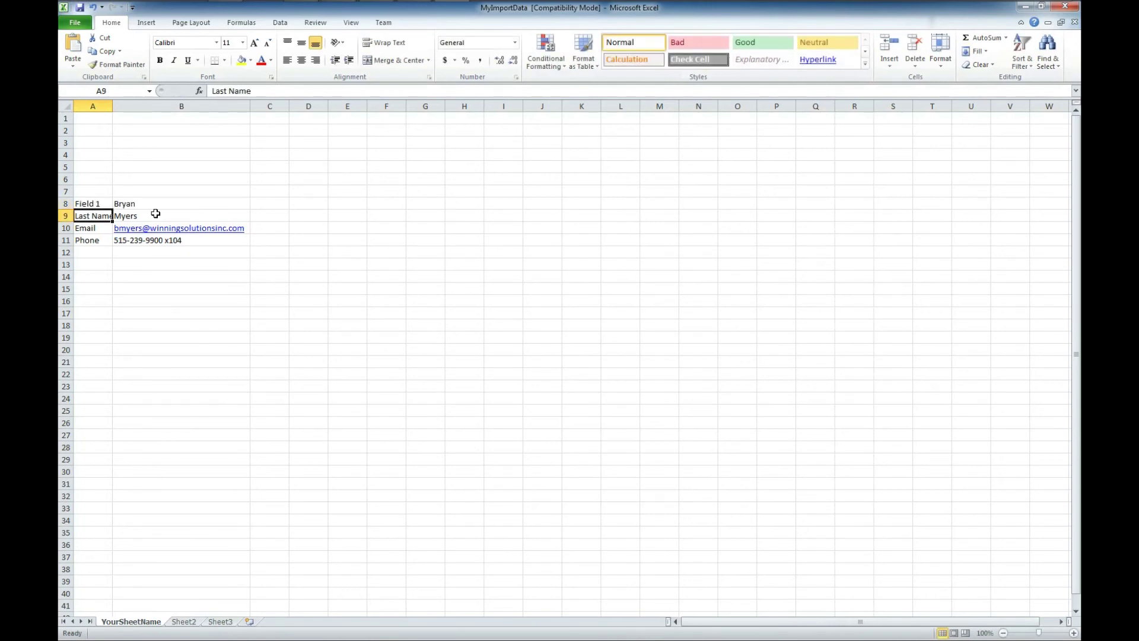
text(Field 2)
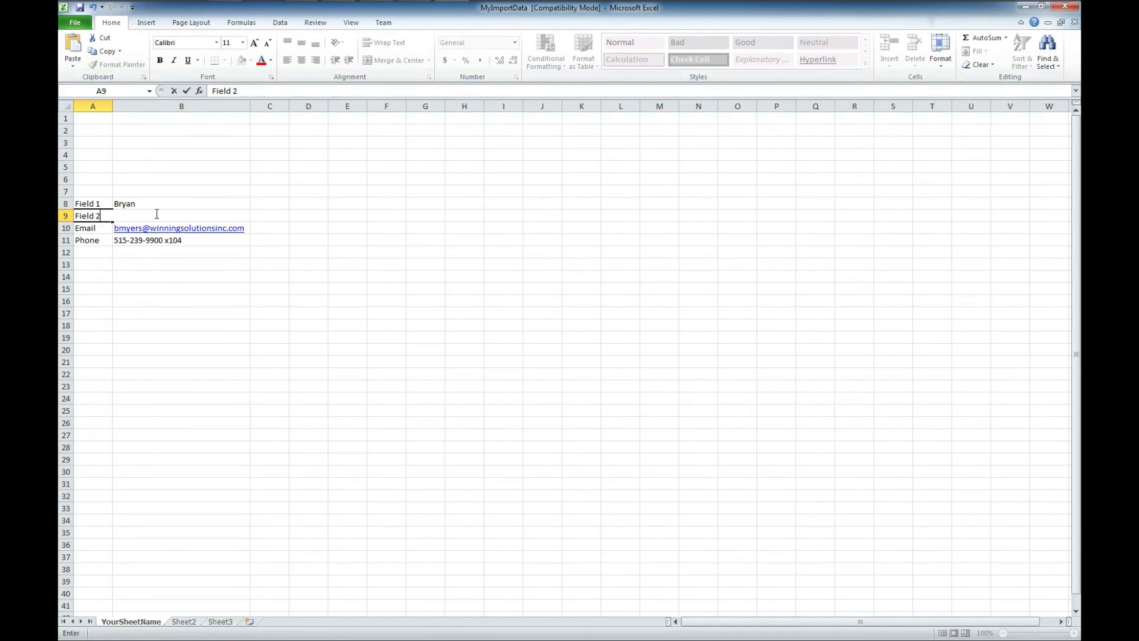
key(Return)
- Relabel cells A10 and A11 as Field 3 and Field 4
text(Field)
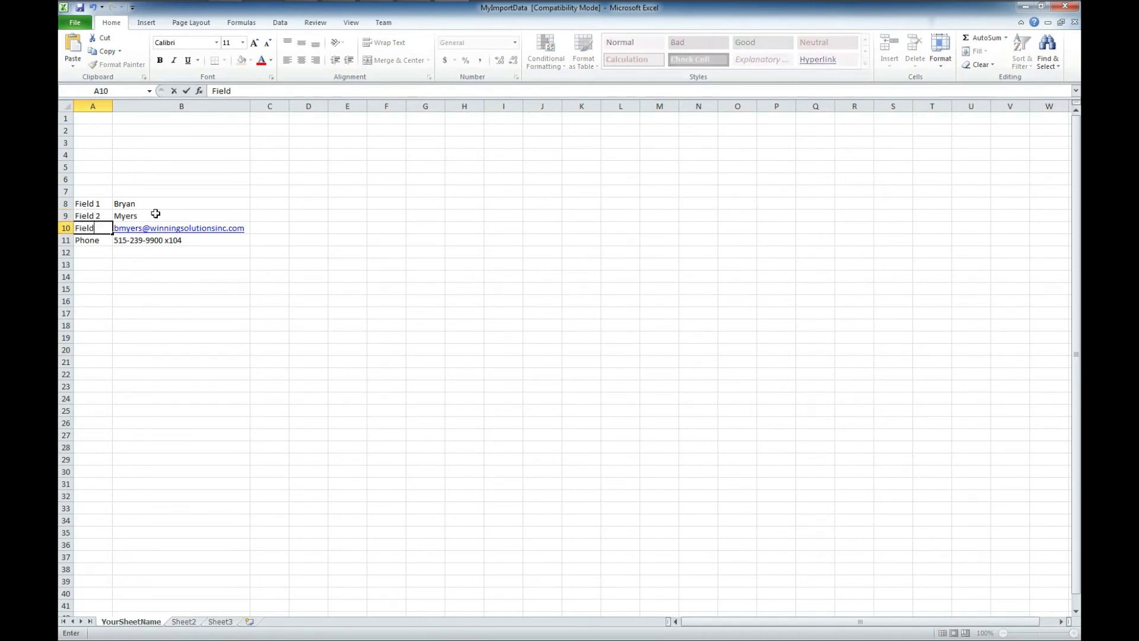
key(Tab)
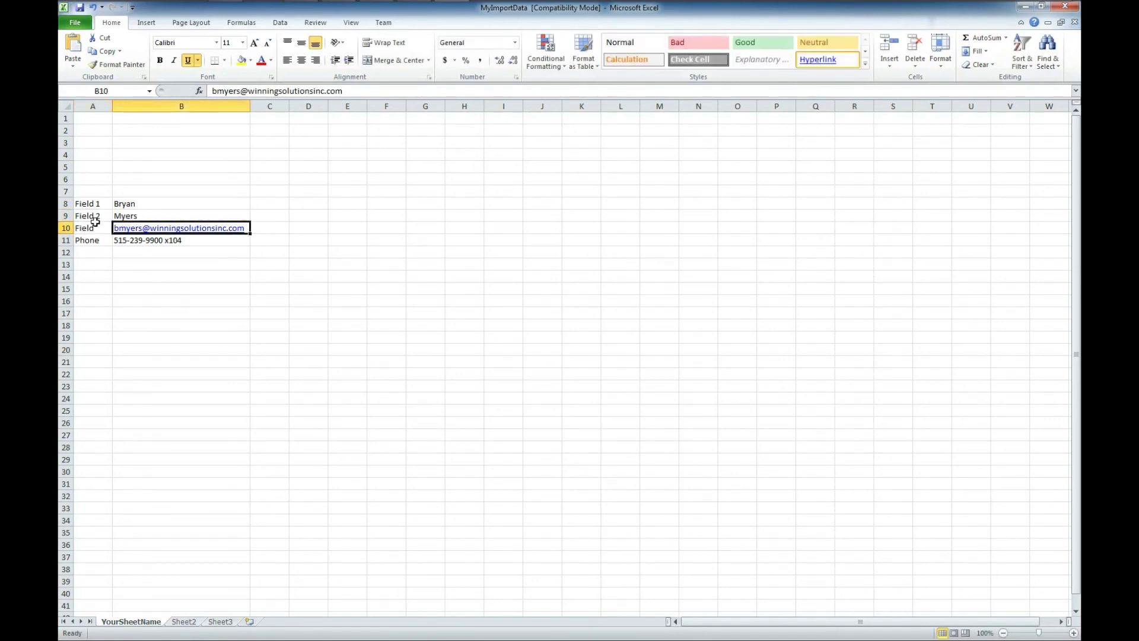
double_click(98, 227)
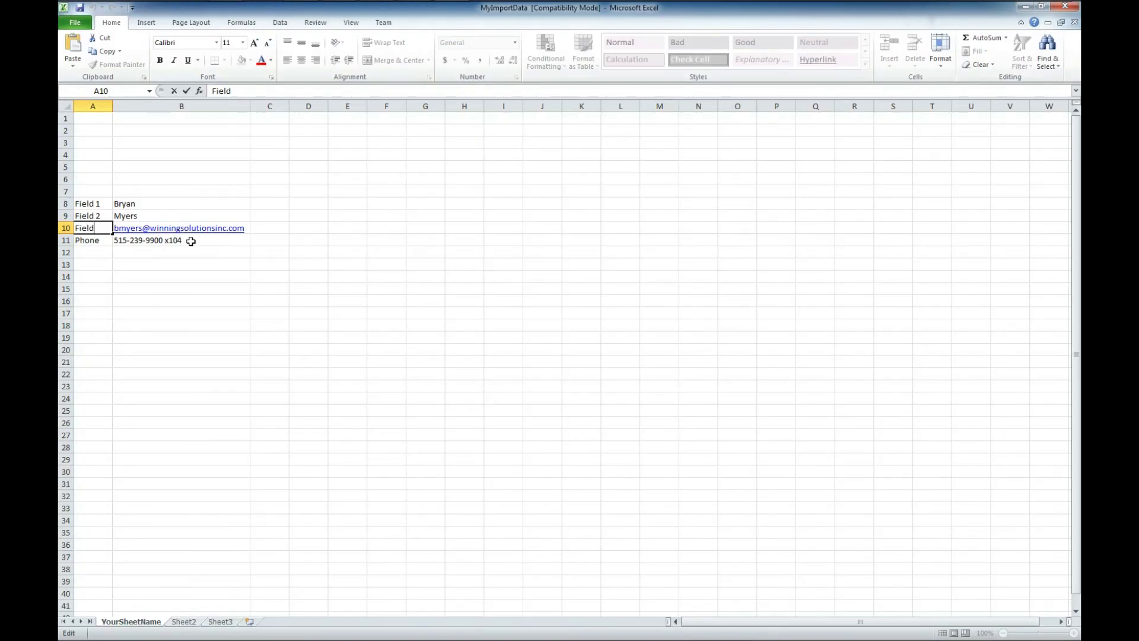
text(3)
key(Tab)
key(Return)
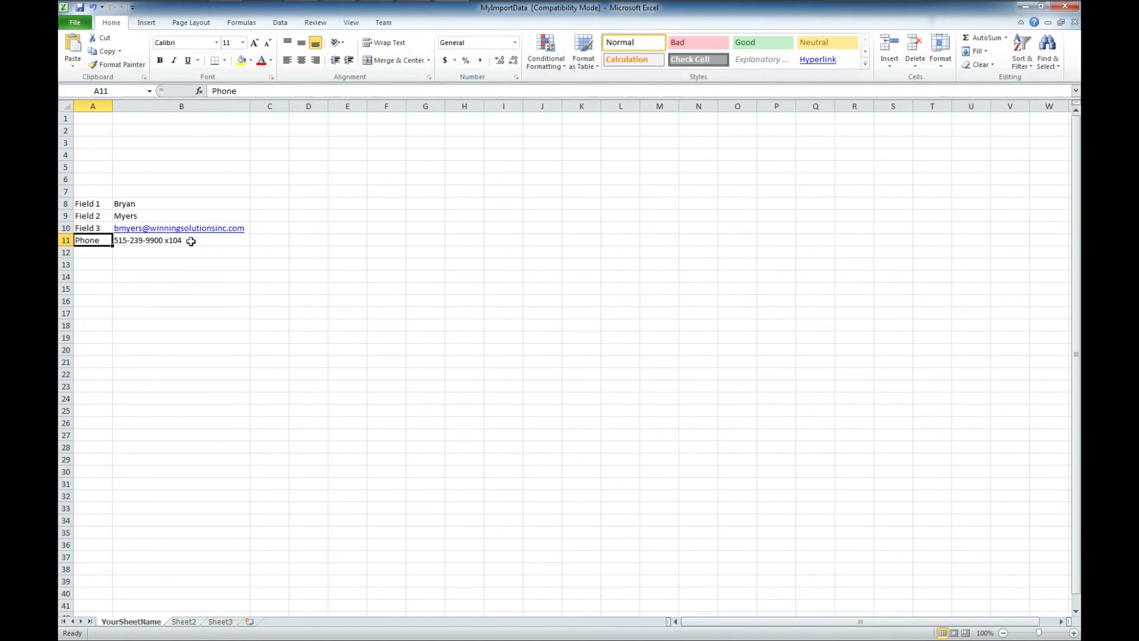
text(Field 5)
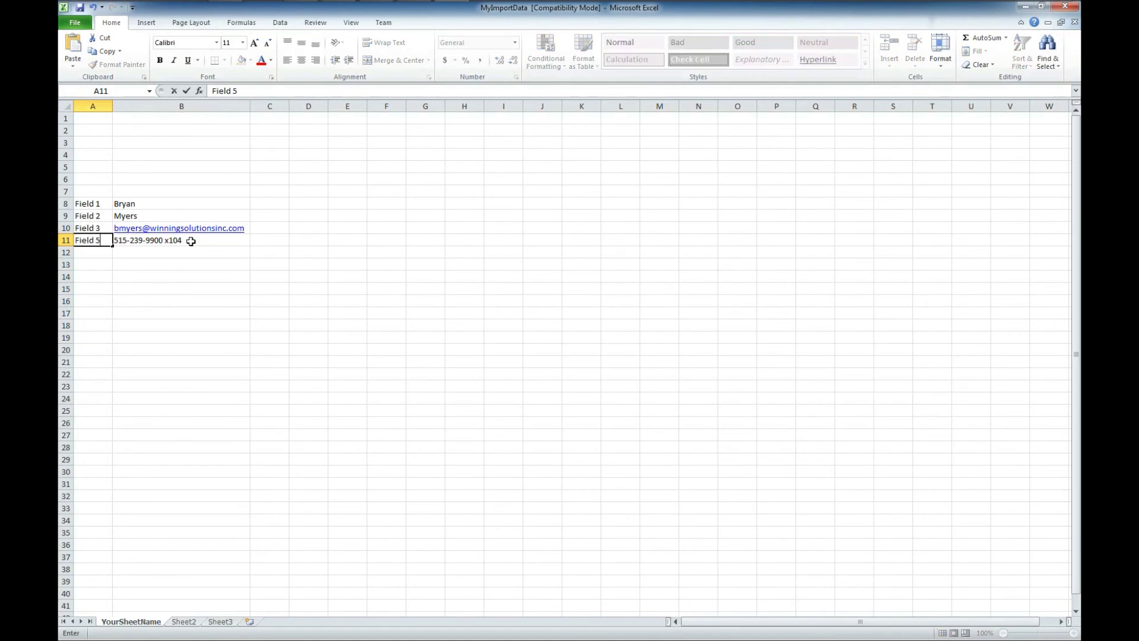
click(347, 276)
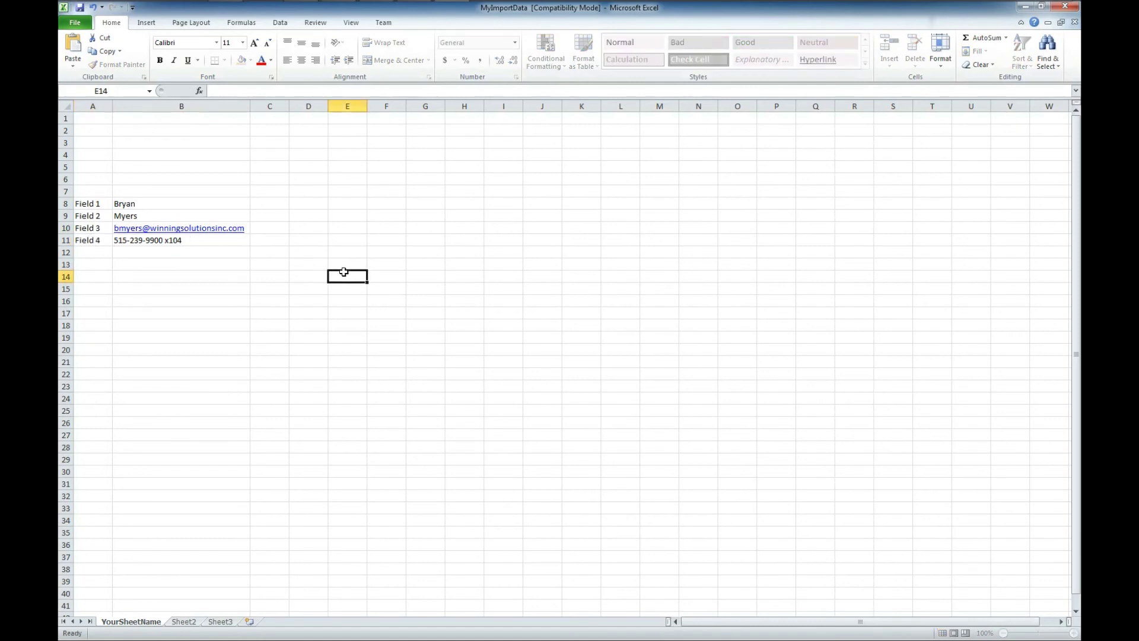
key(alt+Tab)
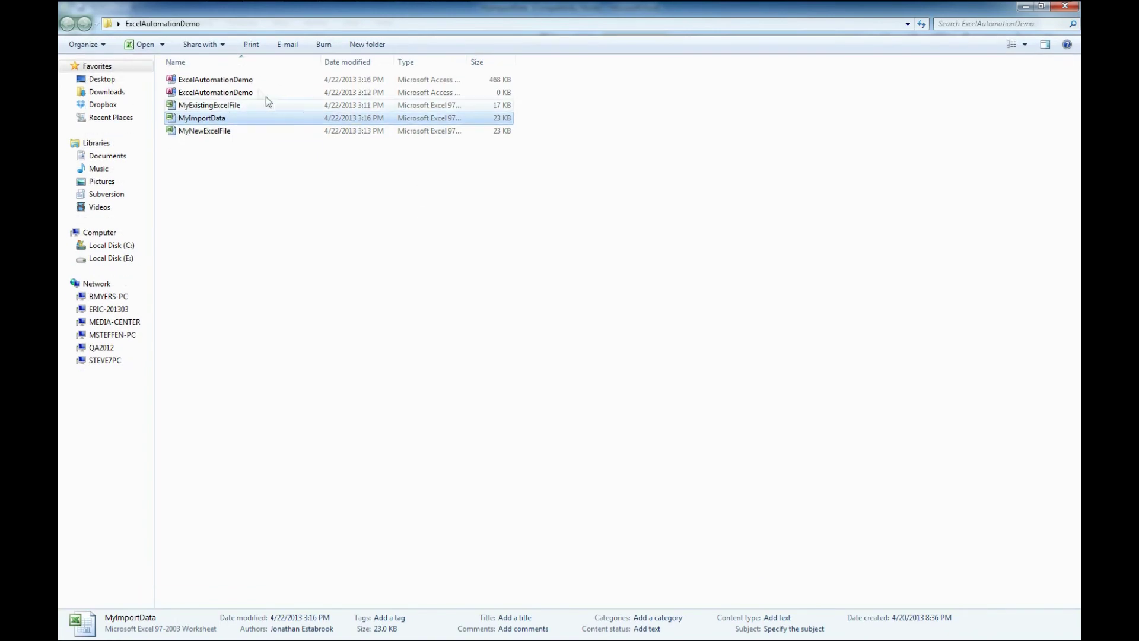
- Open ExcelAutomationDemo, save and close the workbook, then run the macro import into tblYourTable
double_click(276, 81)
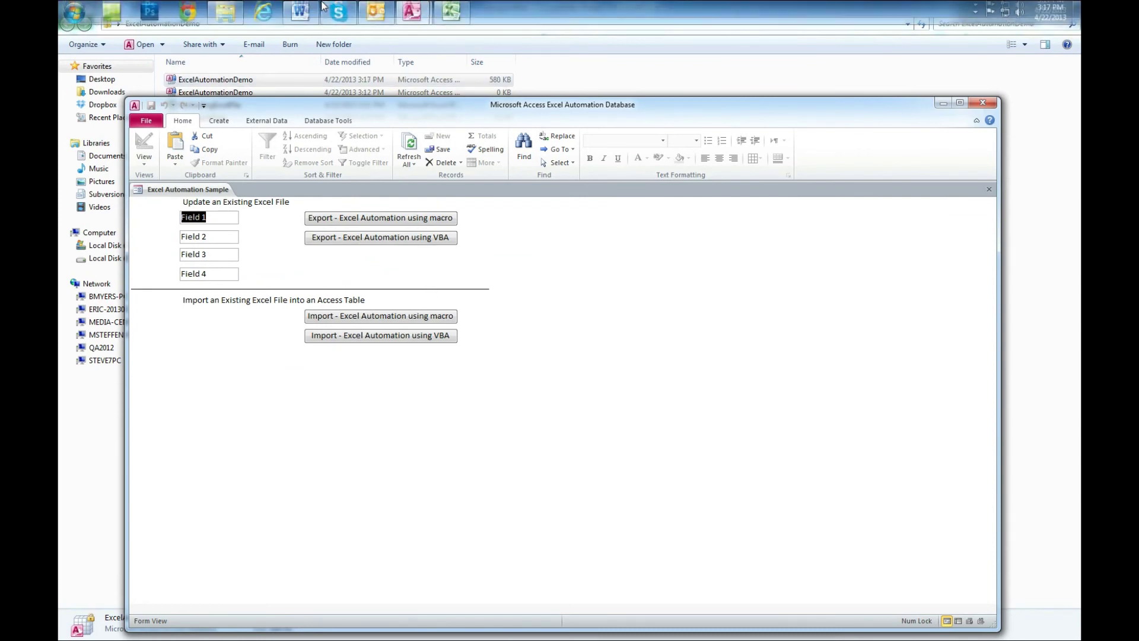
click(454, 13)
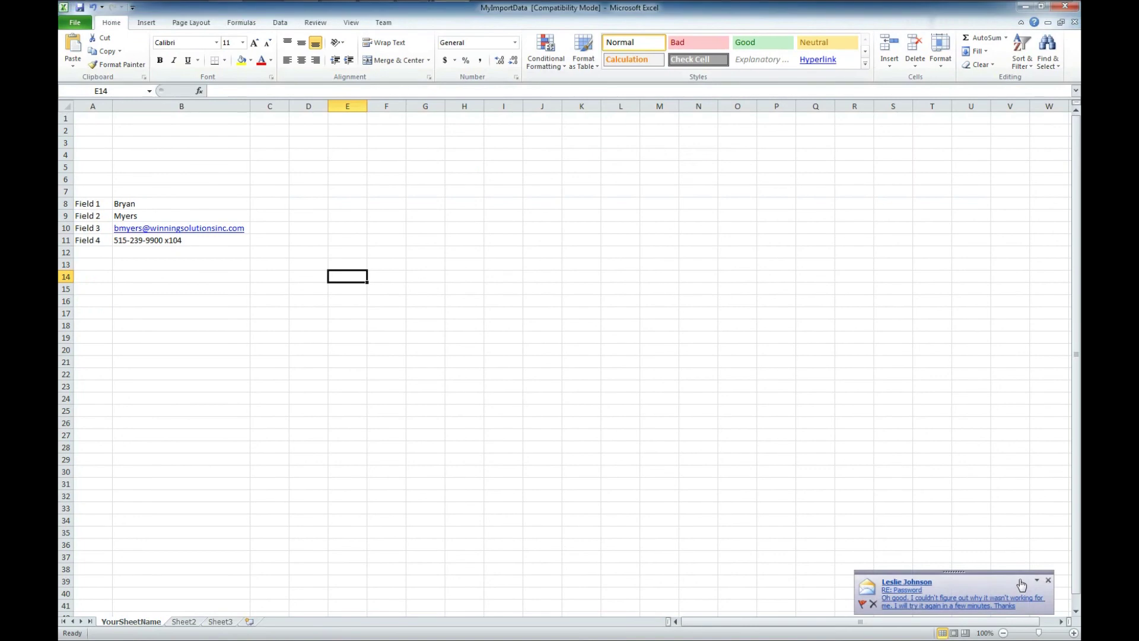
click(1070, 7)
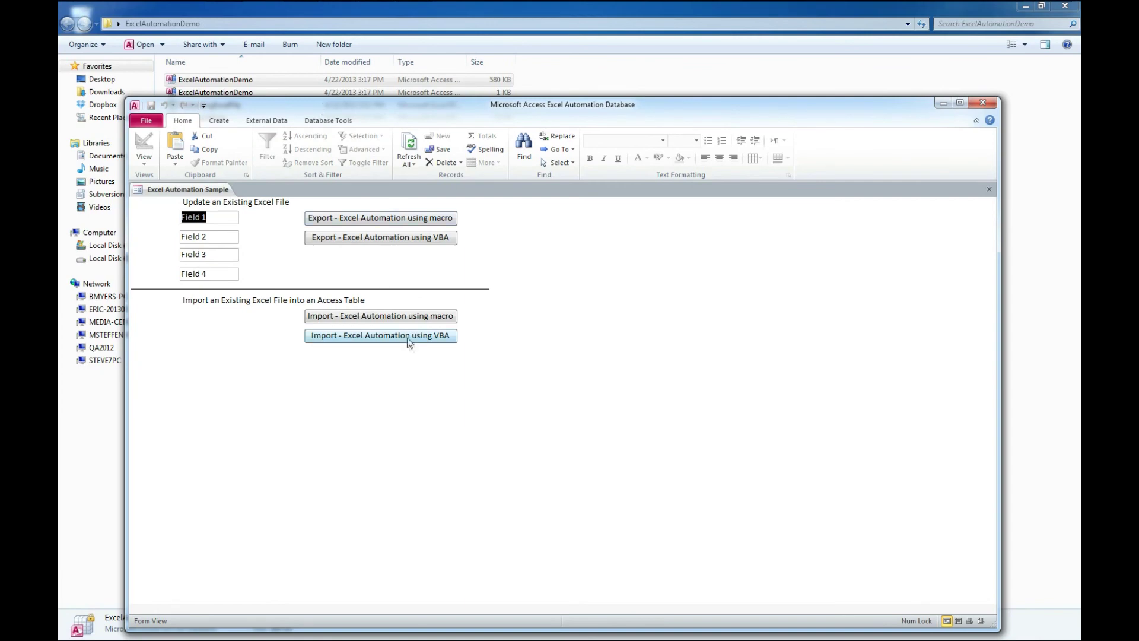
click(401, 318)
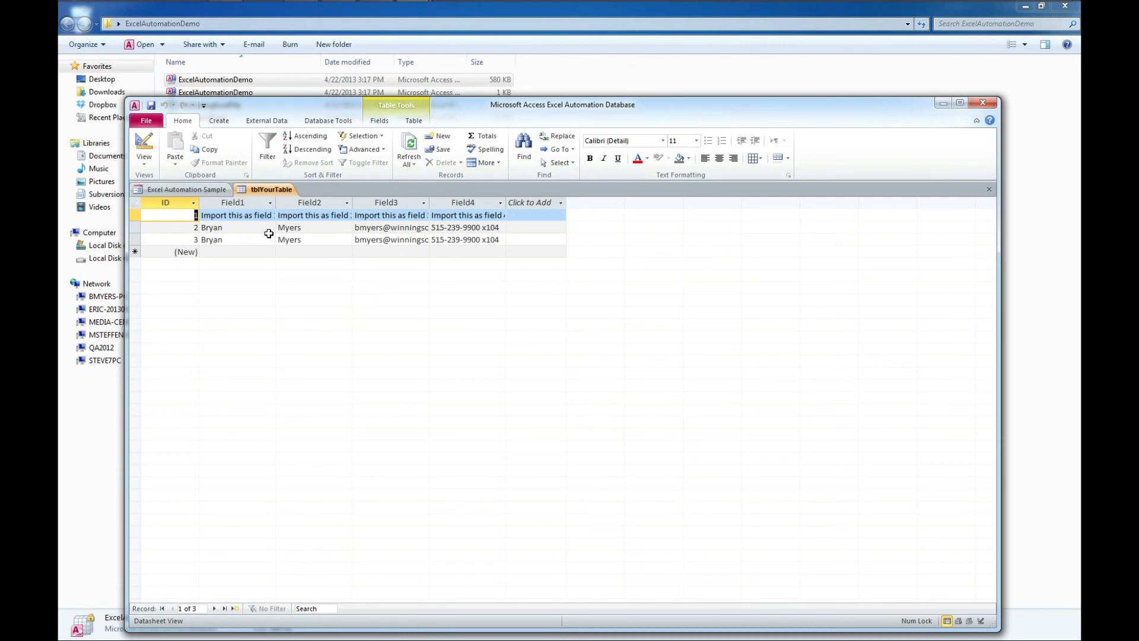
- Widen the Field1 and Field2 columns so 'Import this as field 1' and '2' show fully
drag(276, 203, 286, 202)
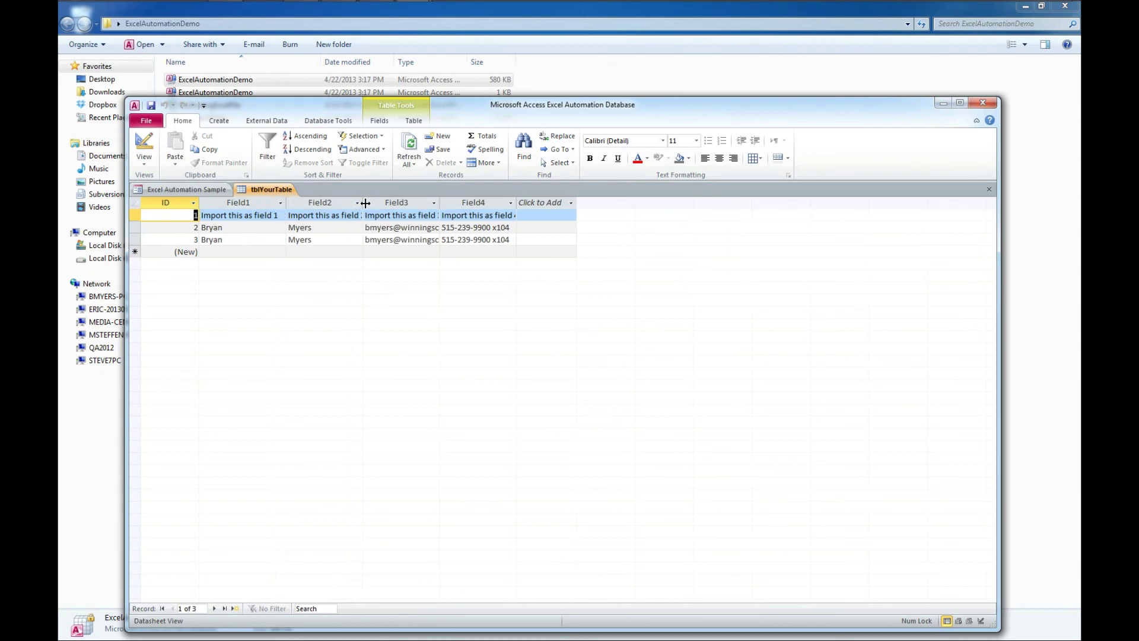
drag(363, 202, 377, 203)
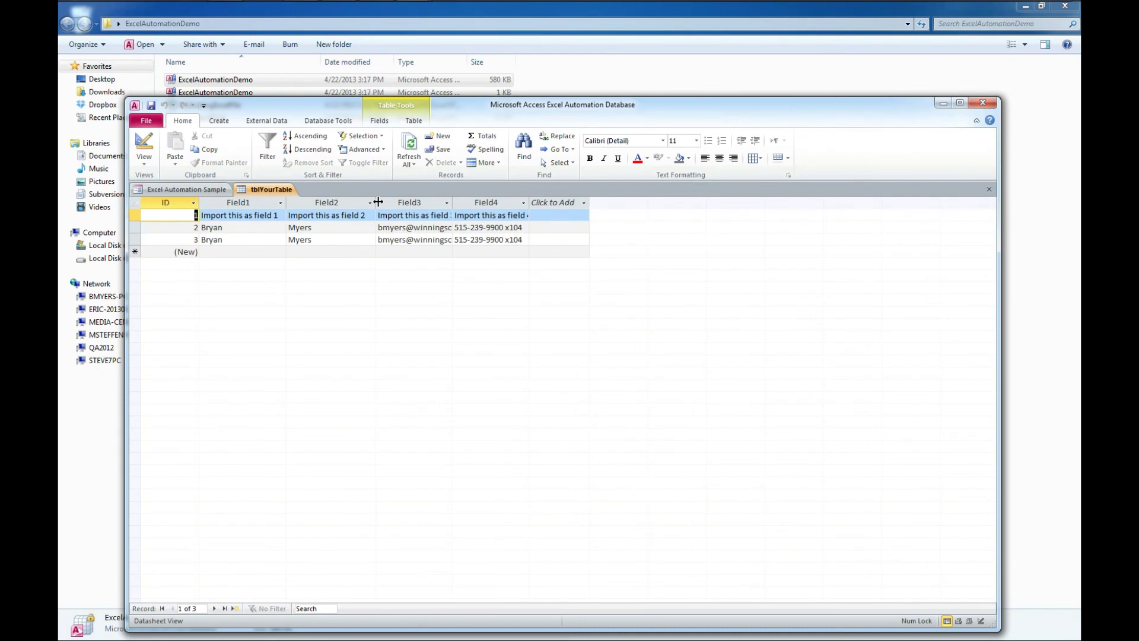